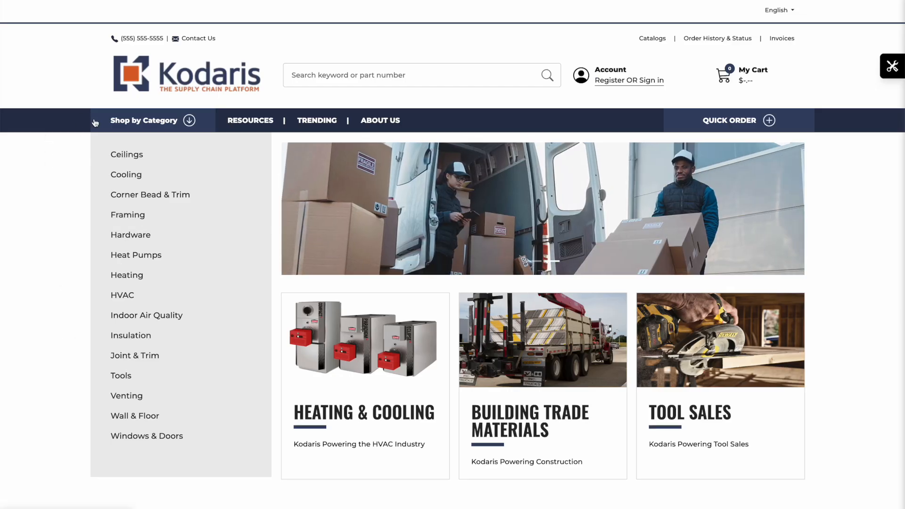
# Open the storefront's Frequently Asked Questions page and examine its heading and question sections.
pyautogui.click(255, 122)
pyautogui.click(262, 145)
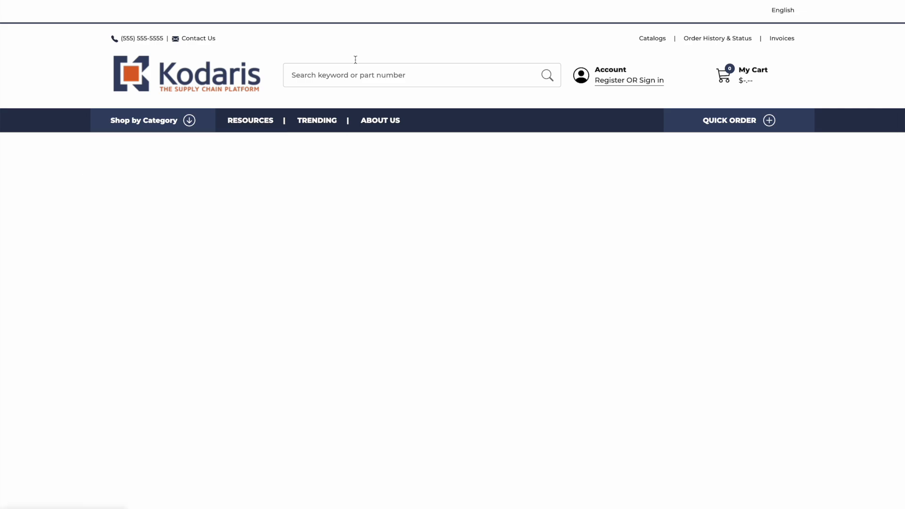
pyautogui.scroll(1, 223, 243)
pyautogui.scroll(-10, 222, 243)
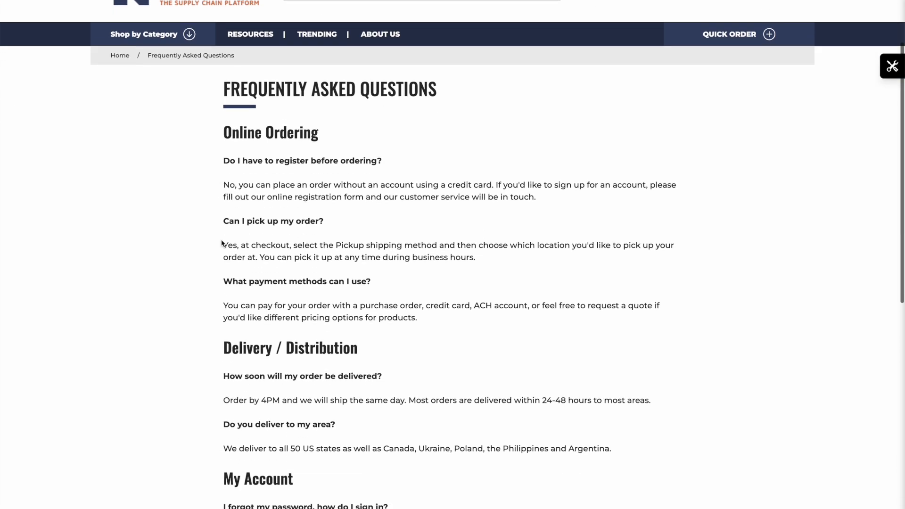
pyautogui.scroll(10, 223, 242)
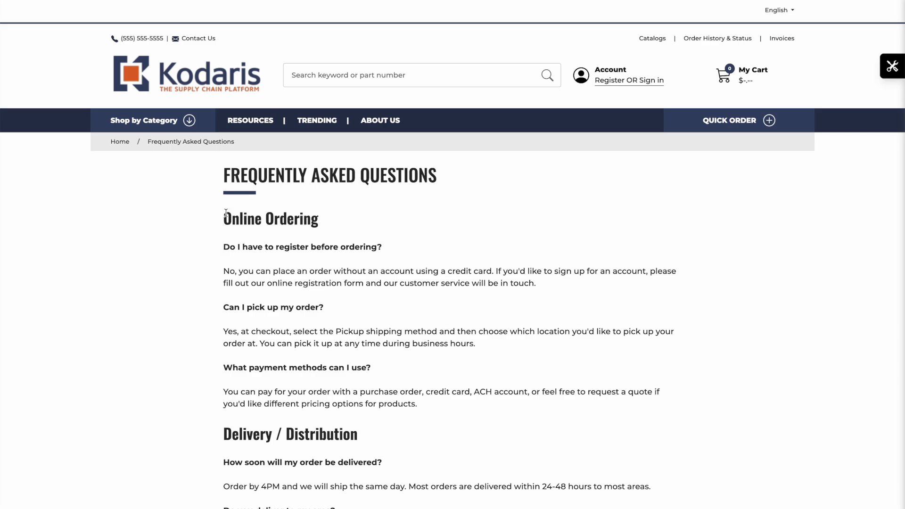
pyautogui.tripleClick(234, 179)
pyautogui.scroll(-10, 246, 269)
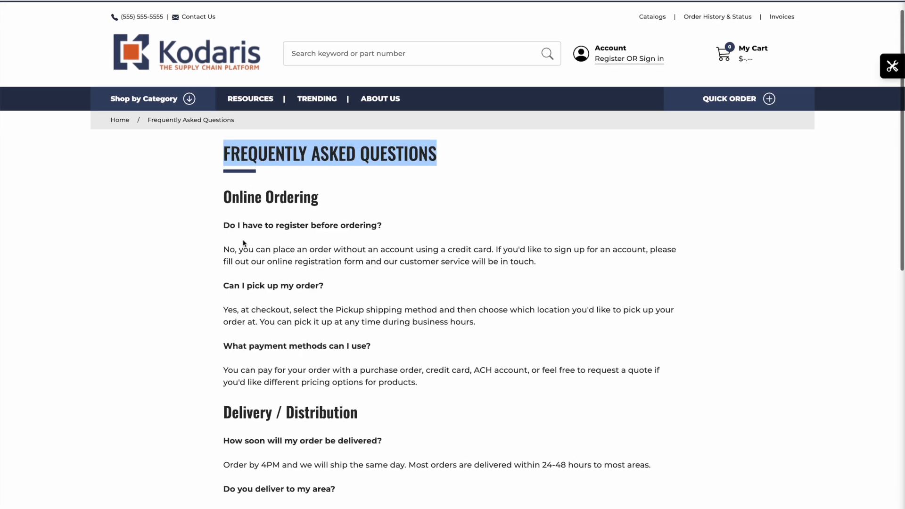
pyautogui.scroll(10, 249, 269)
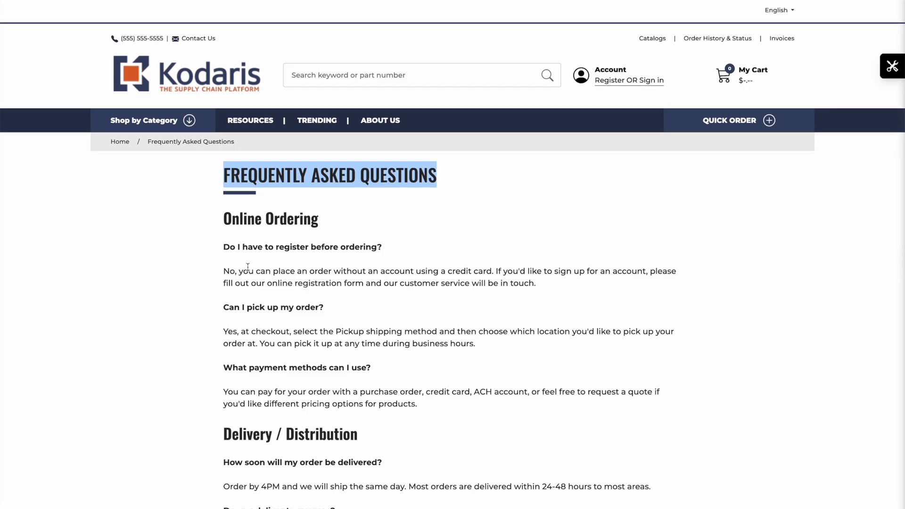
pyautogui.click(148, 33)
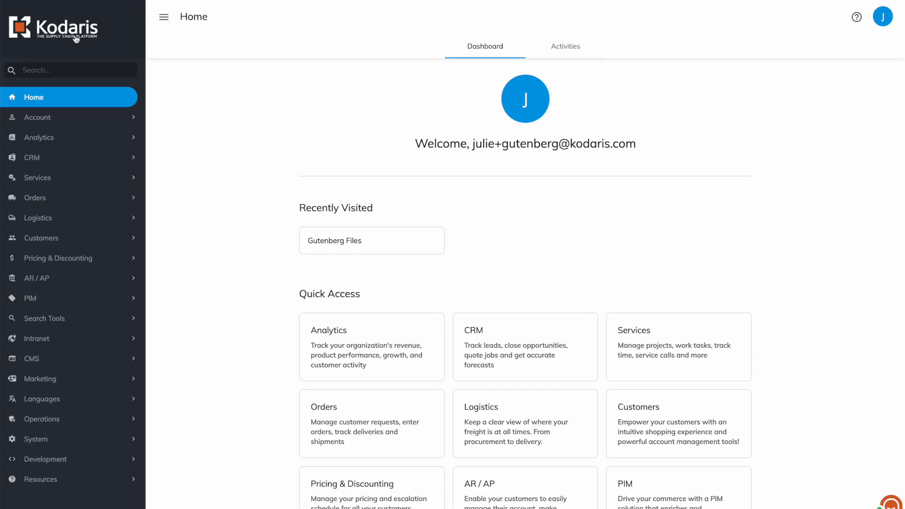
# Switch to the Kodaris admin, search the CMS pages for "faqs" and open the Frequently Asked Questions page for editing.
pyautogui.click(76, 69)
pyautogui.write('page')
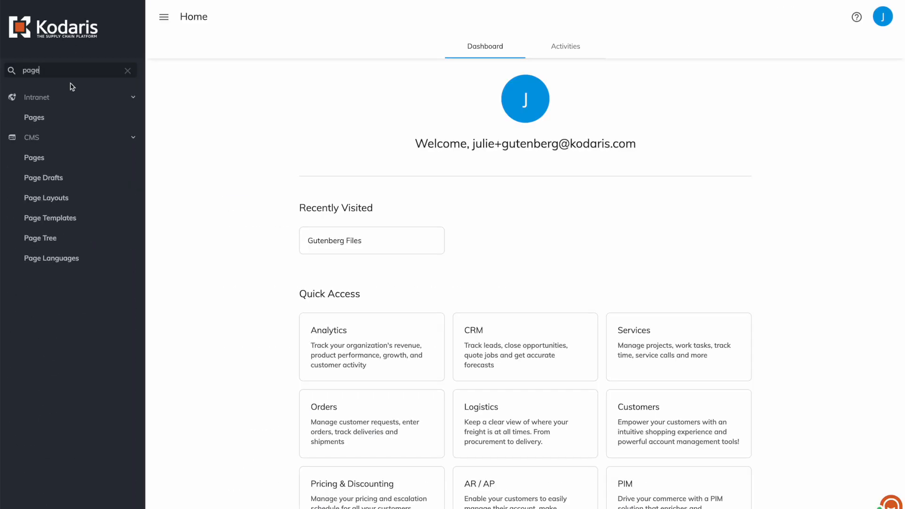
pyautogui.click(41, 156)
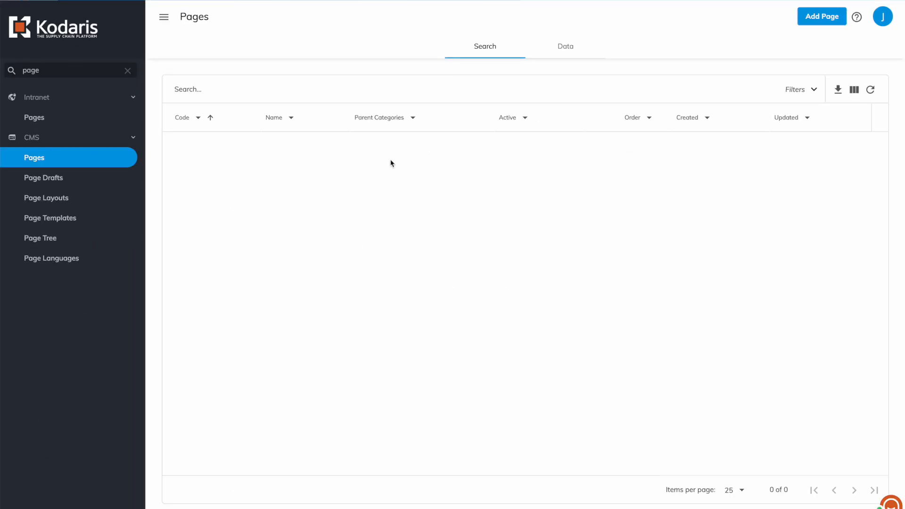
pyautogui.click(431, 95)
pyautogui.write('faqs')
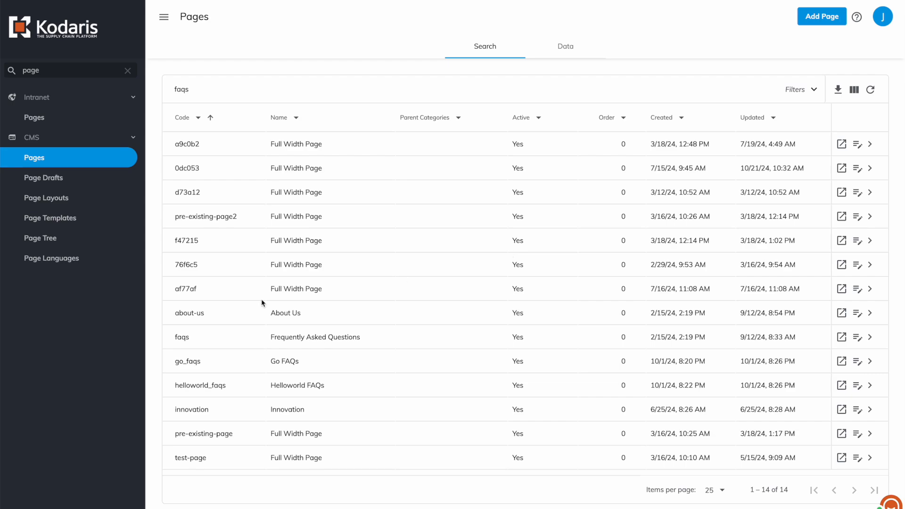
pyautogui.click(858, 339)
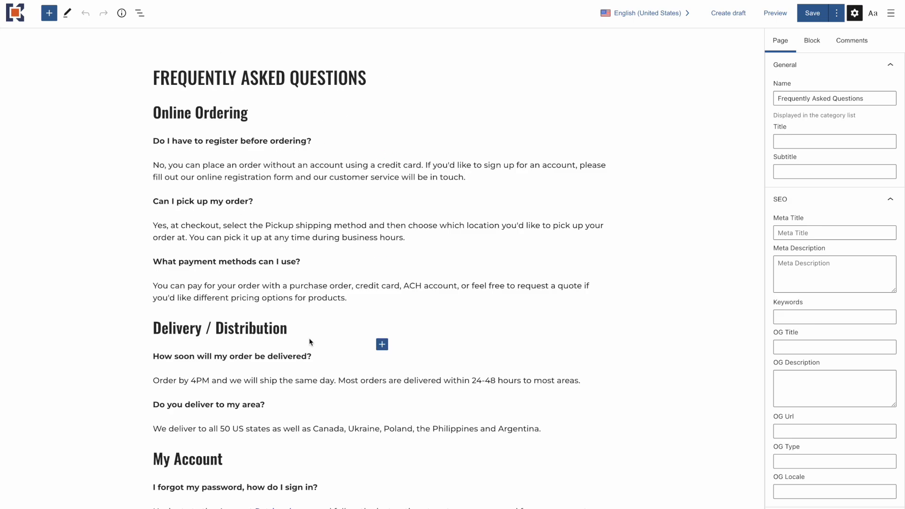
# Browse the block choices at the end of the page, filtering them by "you", and clear the entry.
pyautogui.scroll(-4, 291, 257)
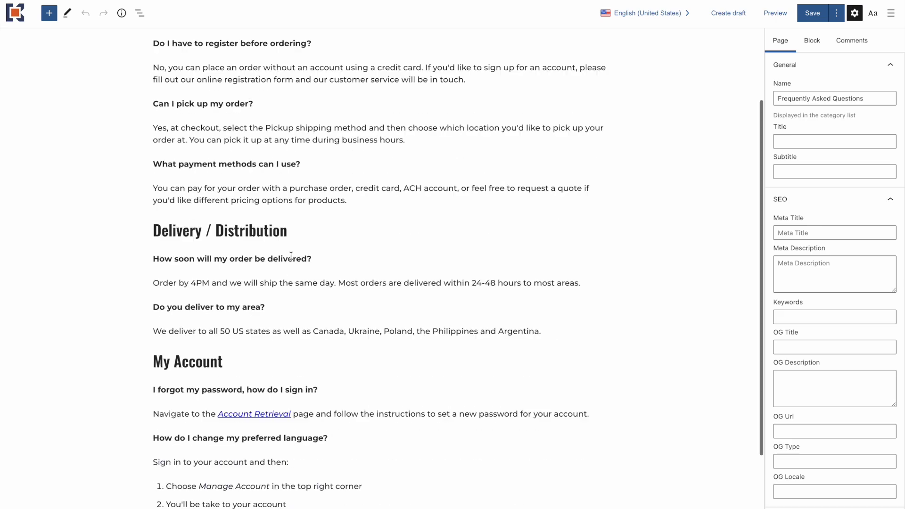
pyautogui.click(180, 494)
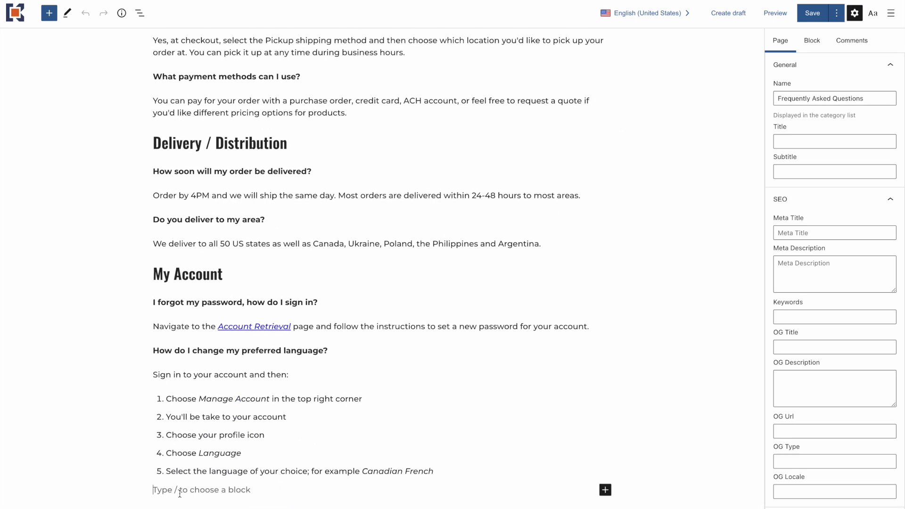
pyautogui.write('/')
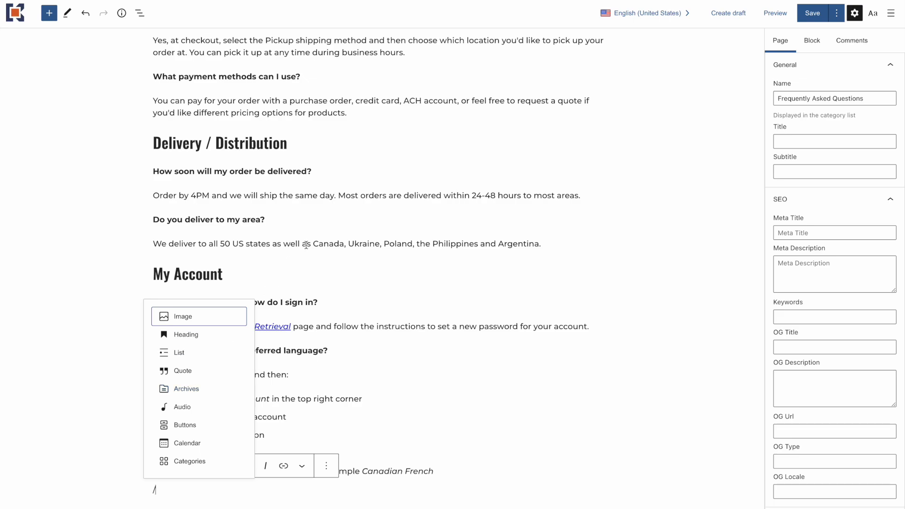
pyautogui.write('you')
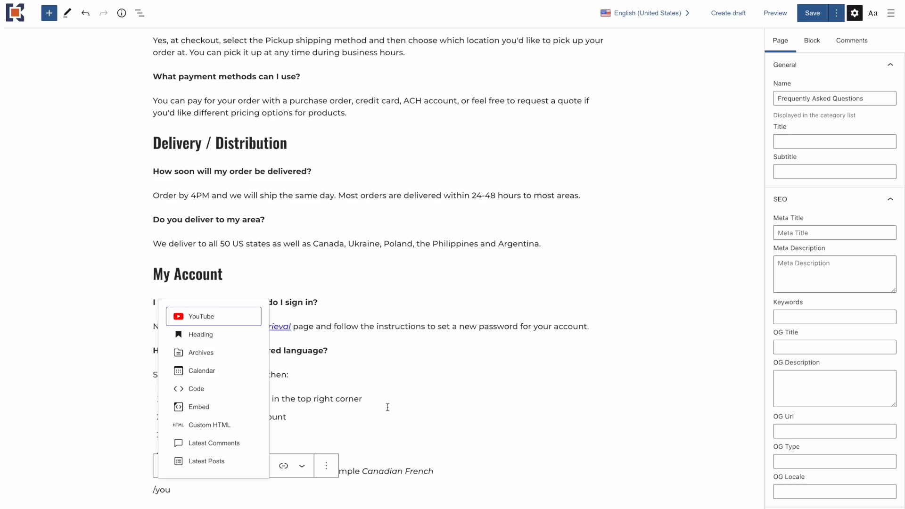
pyautogui.press('BackSpace')
pyautogui.press('BackSpace')
pyautogui.press('BackSpace')
pyautogui.press('BackSpace')
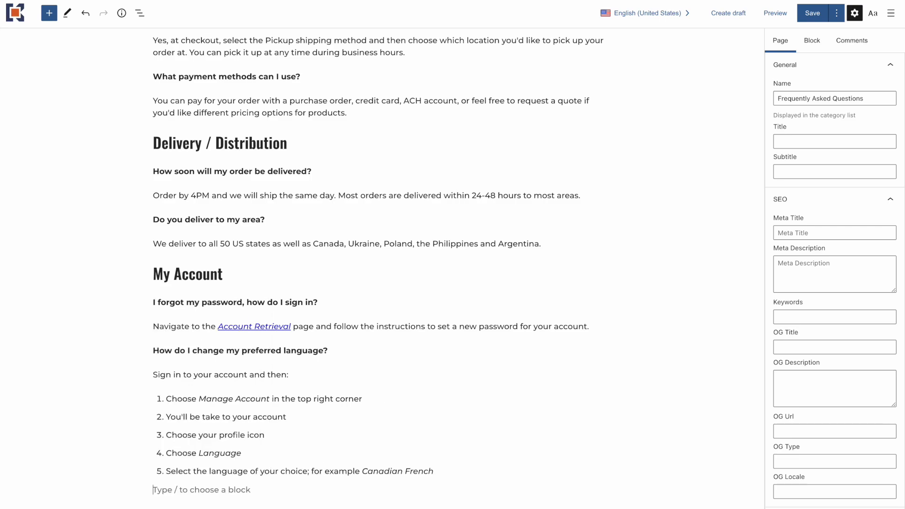
pyautogui.scroll(4, 247, 355)
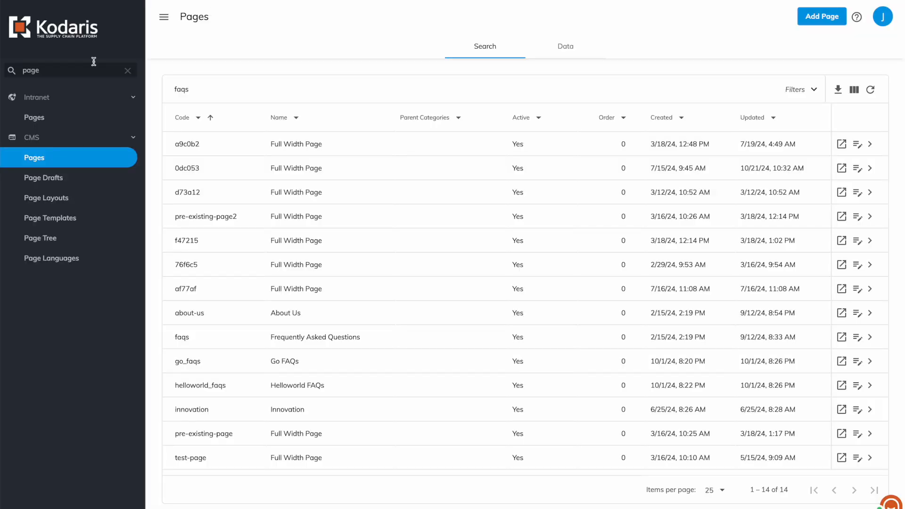
# Clear the navigation search and open the Gutenberg Files list in the CMS section of the admin.
pyautogui.click(128, 70)
pyautogui.click(44, 360)
pyautogui.scroll(-4, 44, 362)
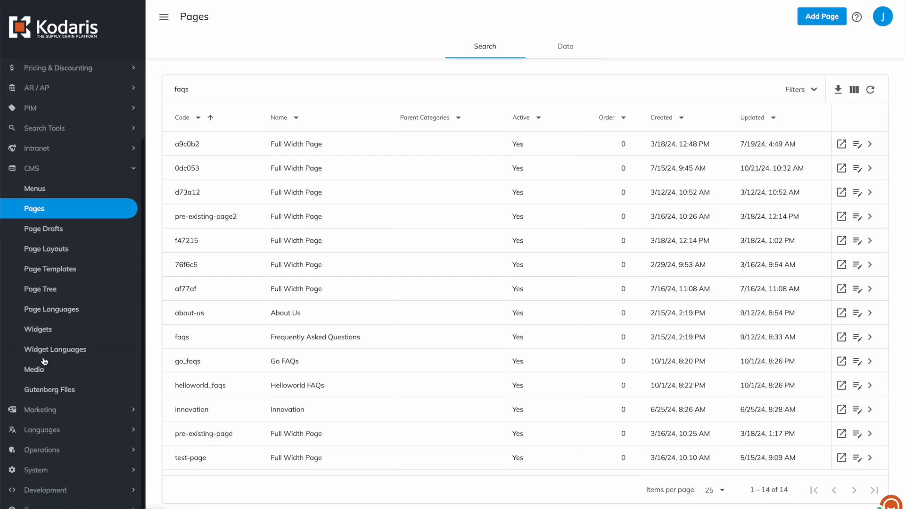
pyautogui.click(57, 395)
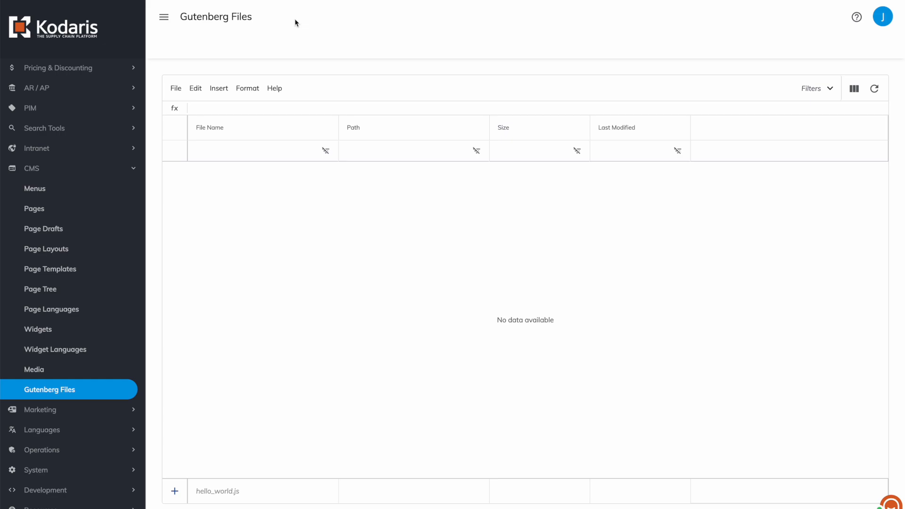
# Add a new Gutenberg file named blocks/grid.js and widen the Path column to fit its full path.
pyautogui.click(230, 491)
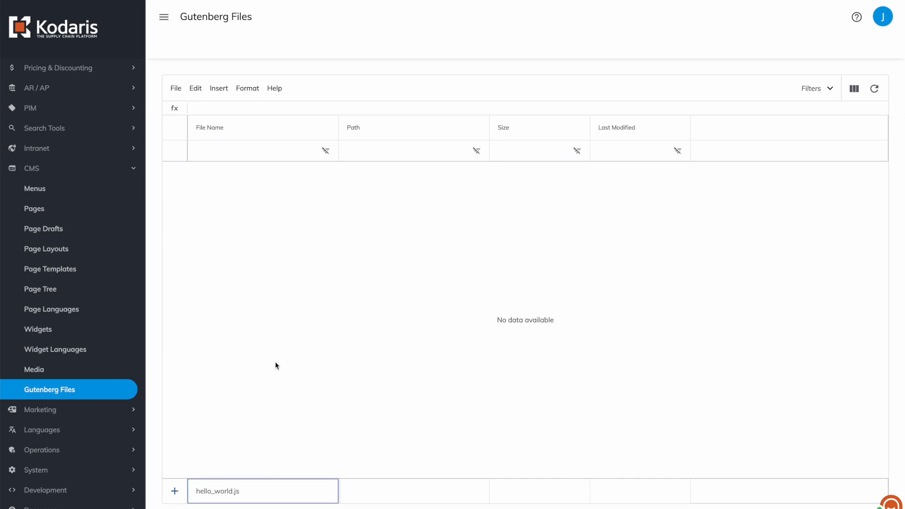
pyautogui.write('blocks/grid.js')
pyautogui.moveTo(239, 493); pyautogui.dragTo(218, 495)
pyautogui.click(219, 492)
pyautogui.moveTo(219, 492); pyautogui.dragTo(181, 495)
pyautogui.click(250, 490)
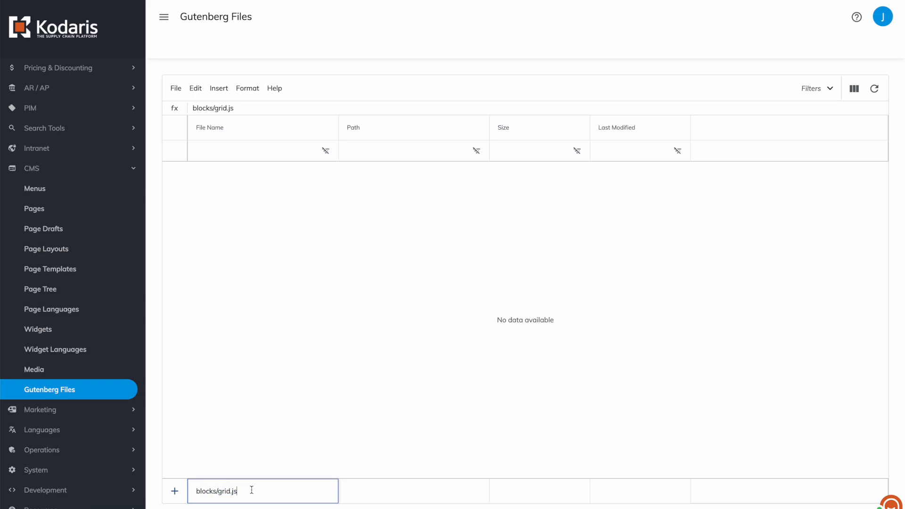
pyautogui.press('Return')
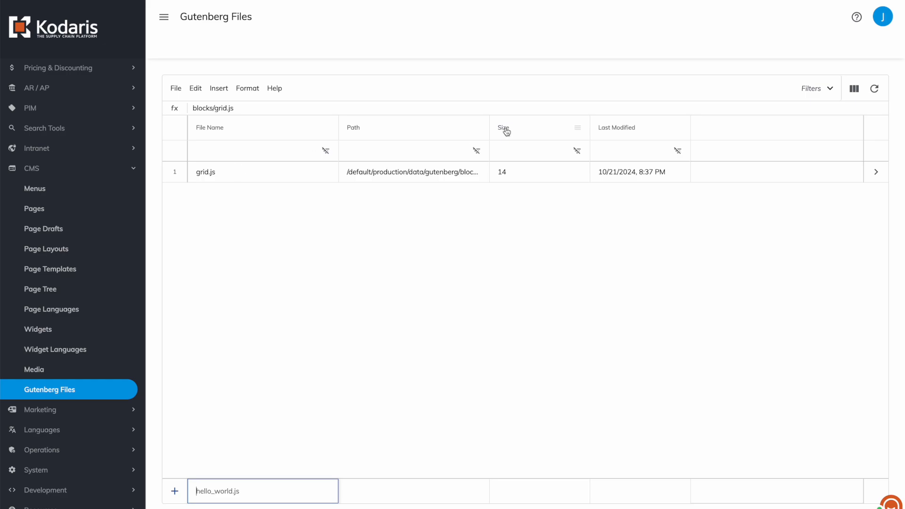
pyautogui.doubleClick(489, 127)
pyautogui.click(463, 178)
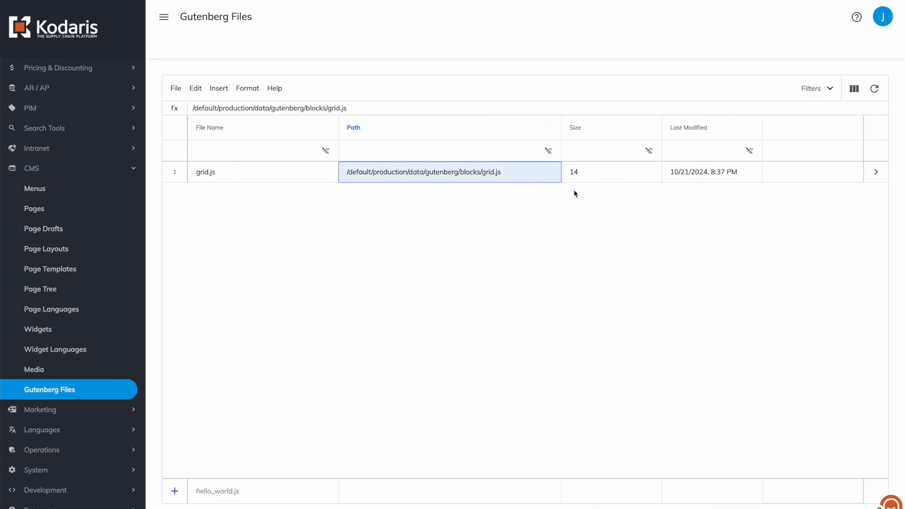
# Open grid.js, replace its placeholder content with the copied "CM: Grid" block code and save the file.
pyautogui.click(877, 176)
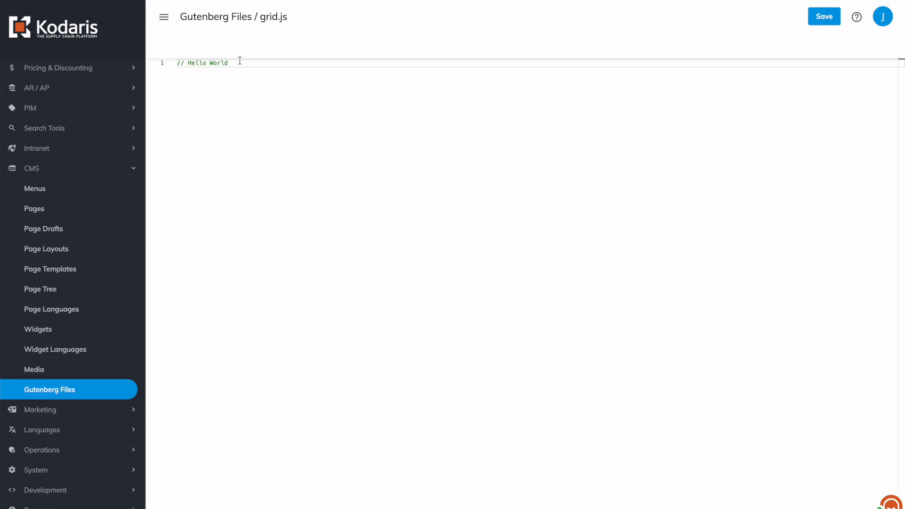
pyautogui.hotkey('ctrl', 'v')
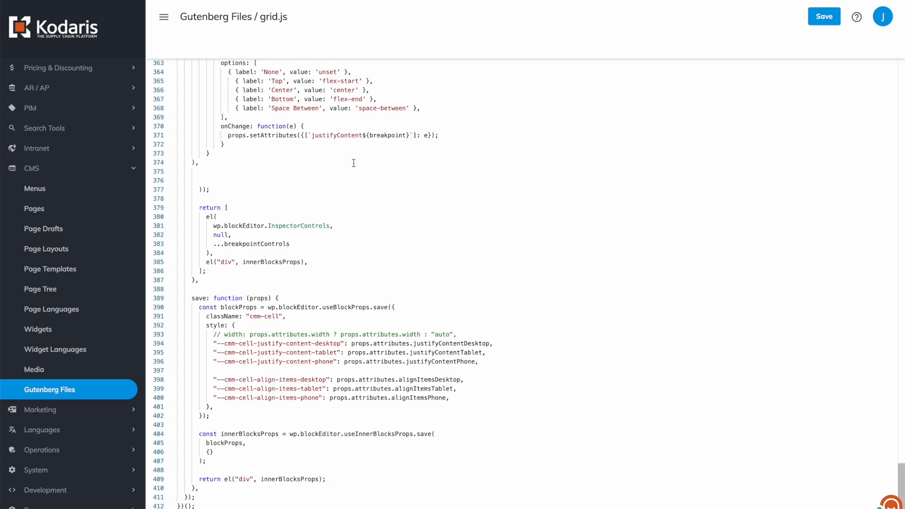
pyautogui.scroll(20, 354, 163)
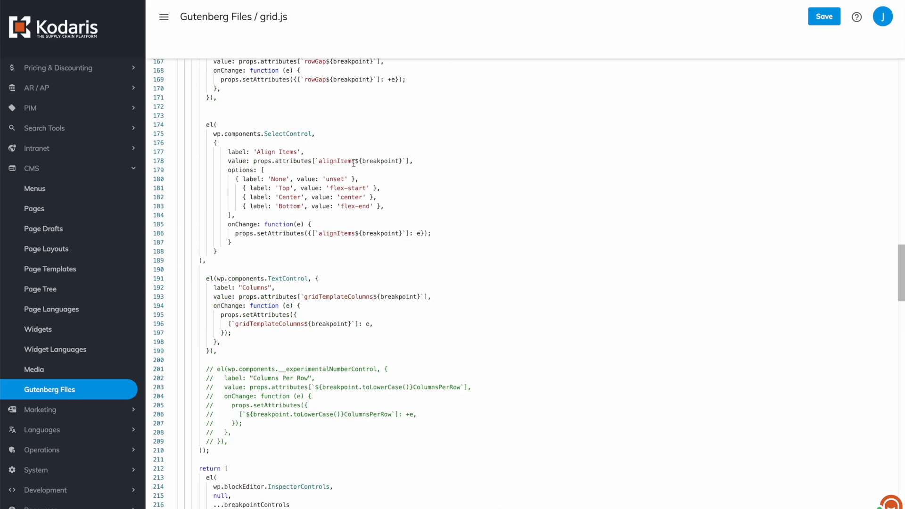
pyautogui.click(818, 24)
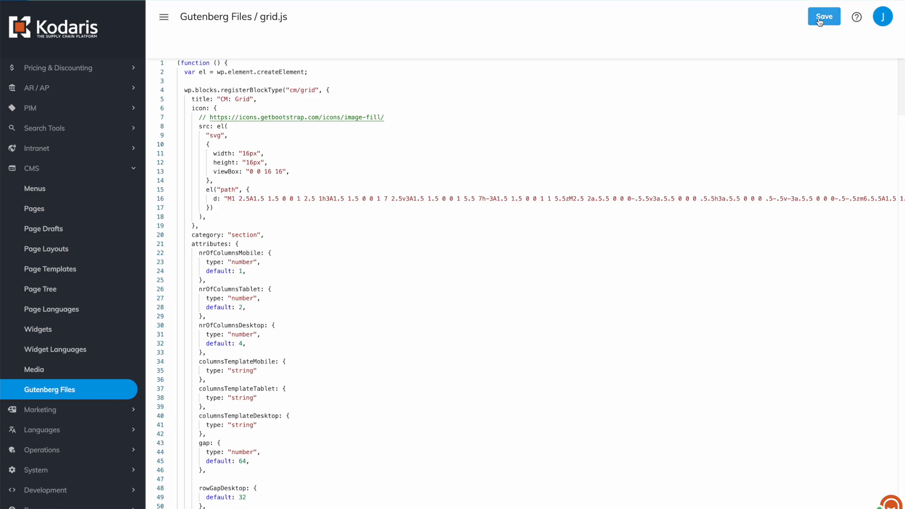
# Examine the wrapping function and the el variable assigned from wp.element.createElement at the start of grid.js.
pyautogui.click(251, 137)
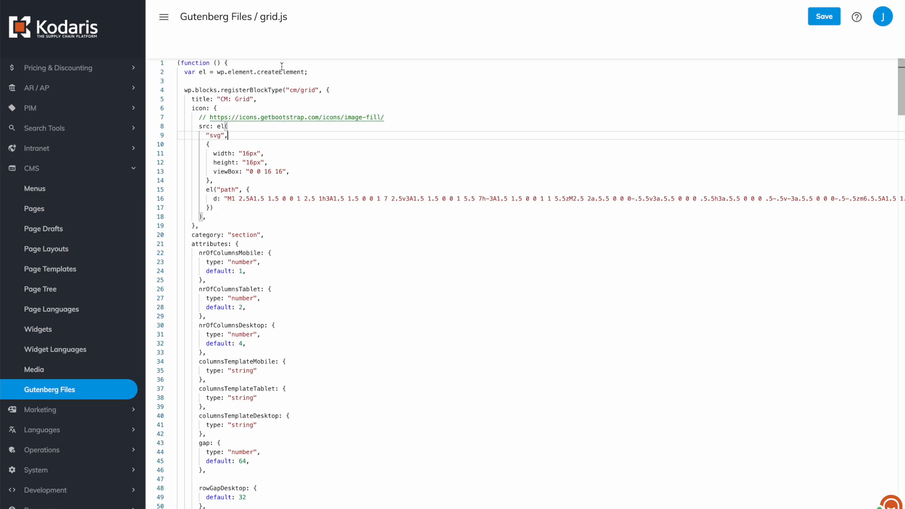
pyautogui.moveTo(242, 64); pyautogui.dragTo(158, 64)
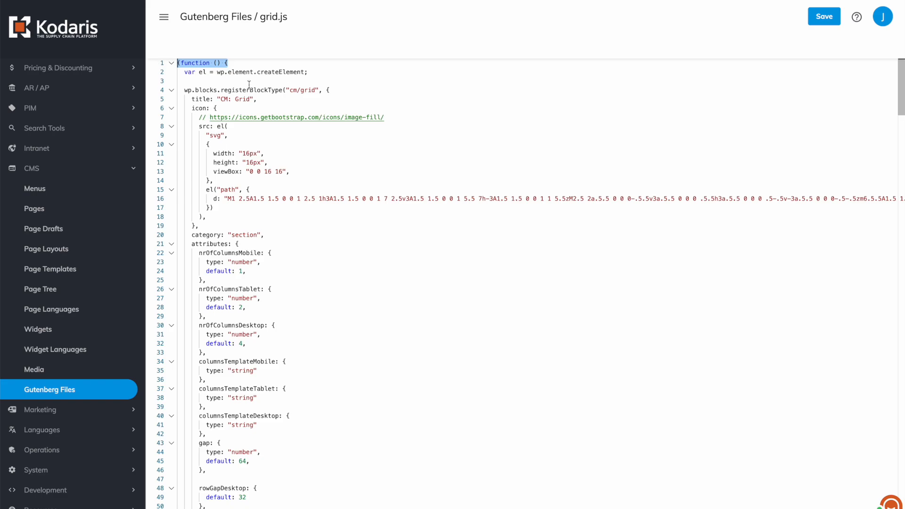
pyautogui.click(238, 61)
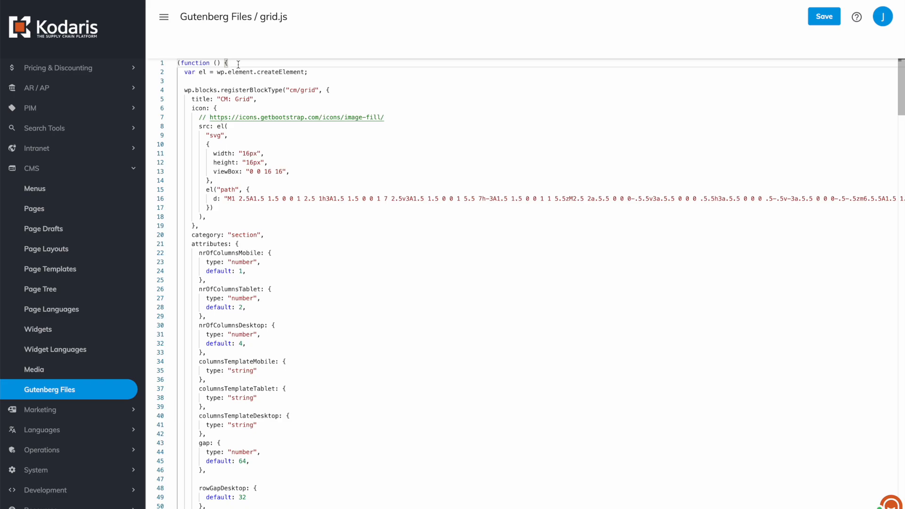
pyautogui.moveTo(307, 72); pyautogui.dragTo(185, 74)
pyautogui.click(200, 79)
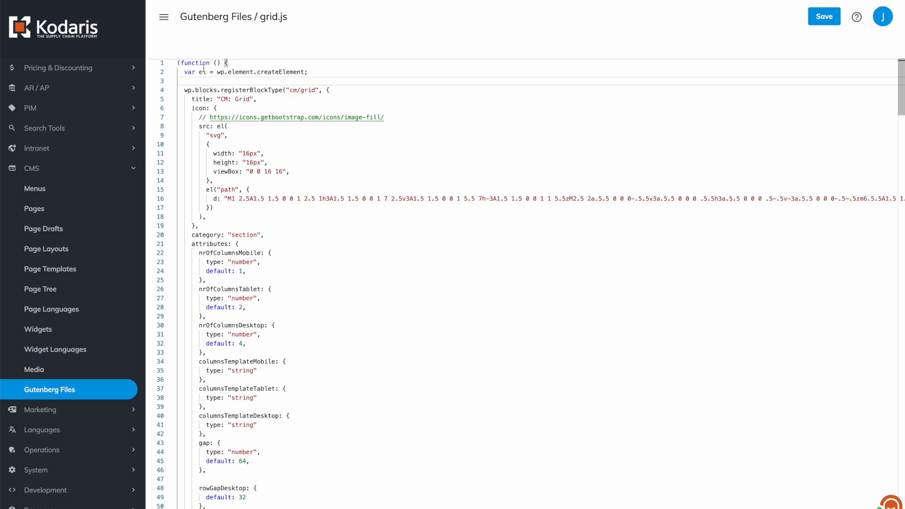
pyautogui.moveTo(205, 71)
pyautogui.click(313, 72)
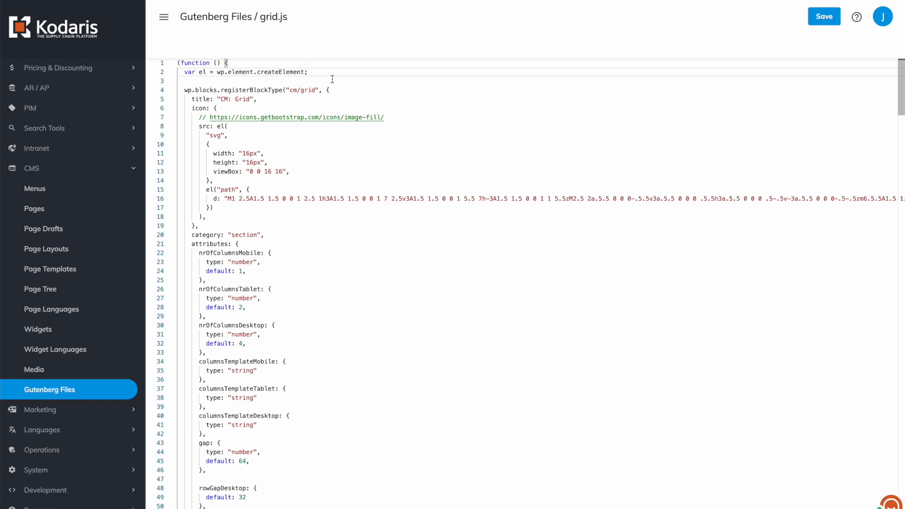
# Examine the wp.blocks.registerBlockType call for "cm/grid" in grid.js, highlighting its wp.blocks part.
pyautogui.moveTo(331, 90); pyautogui.dragTo(181, 91)
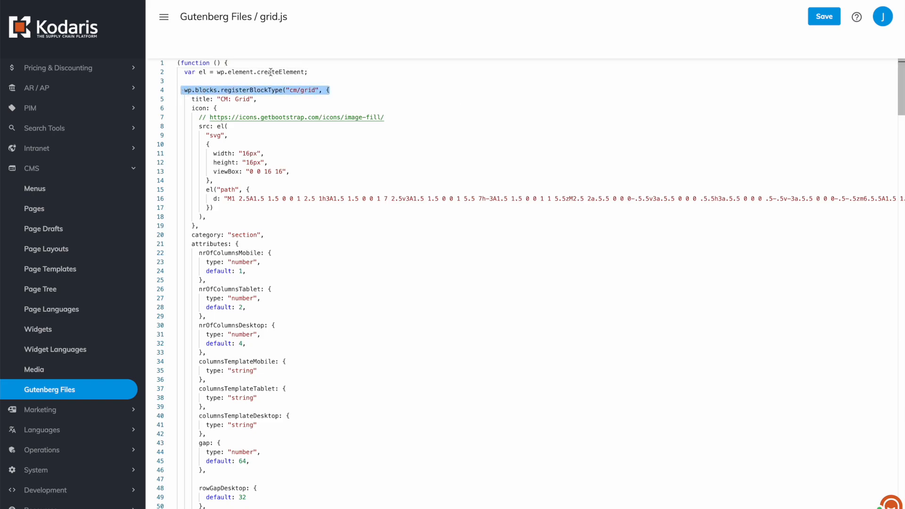
pyautogui.click(309, 95)
pyautogui.moveTo(180, 90); pyautogui.dragTo(215, 90)
pyautogui.click(185, 91)
pyautogui.doubleClick(188, 91)
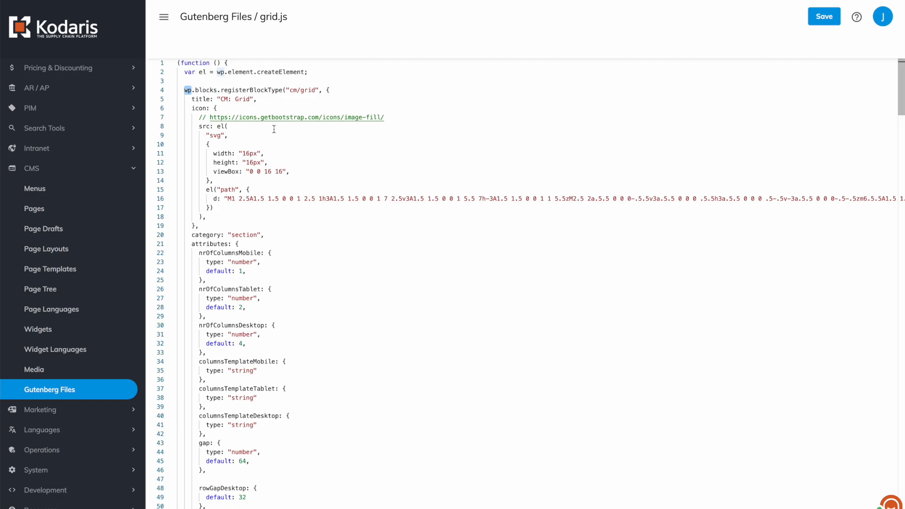
pyautogui.click(342, 90)
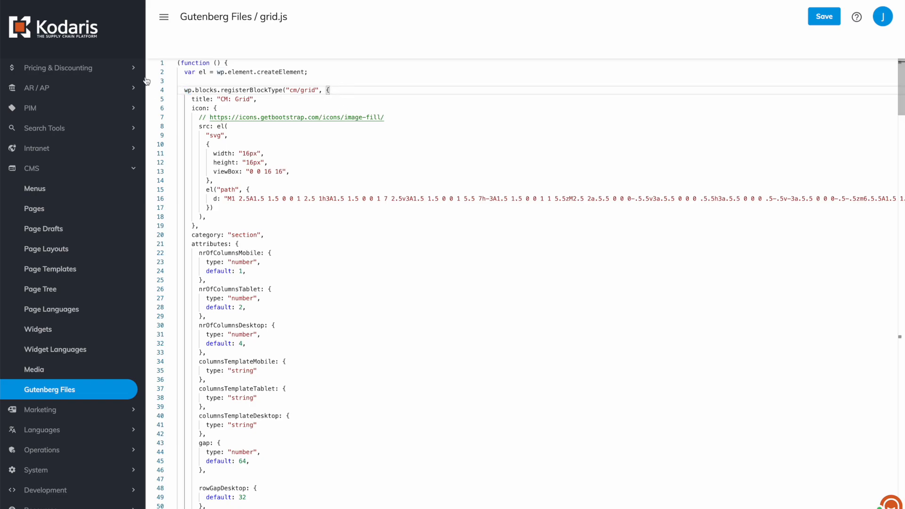
pyautogui.moveTo(182, 91); pyautogui.dragTo(214, 91)
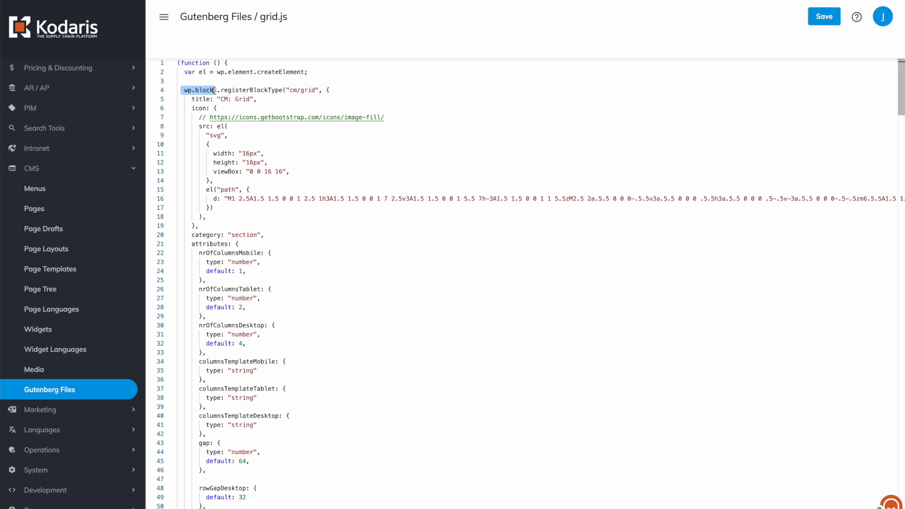
# Examine the "cm/grid" block name and the "CM: Grid" title in the first block registration, highlighting each of them.
pyautogui.click(367, 89)
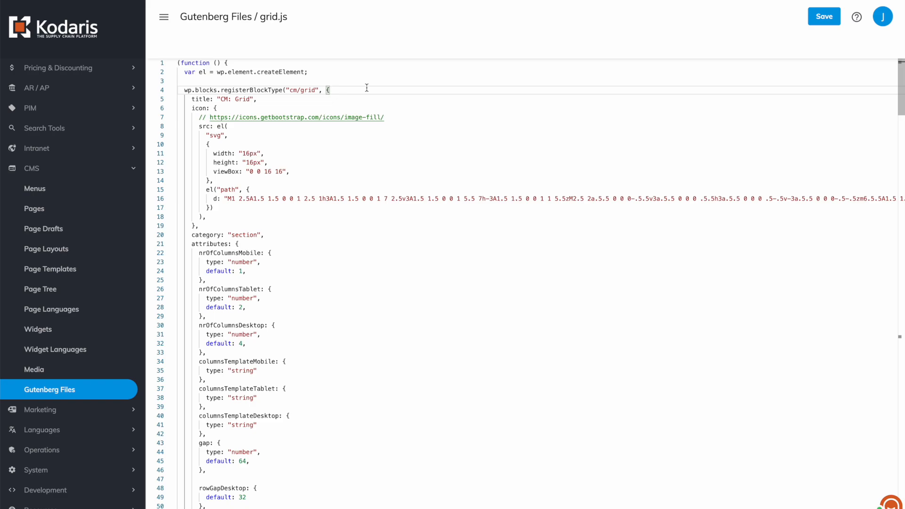
pyautogui.click(312, 90)
pyautogui.moveTo(289, 90); pyautogui.dragTo(315, 90)
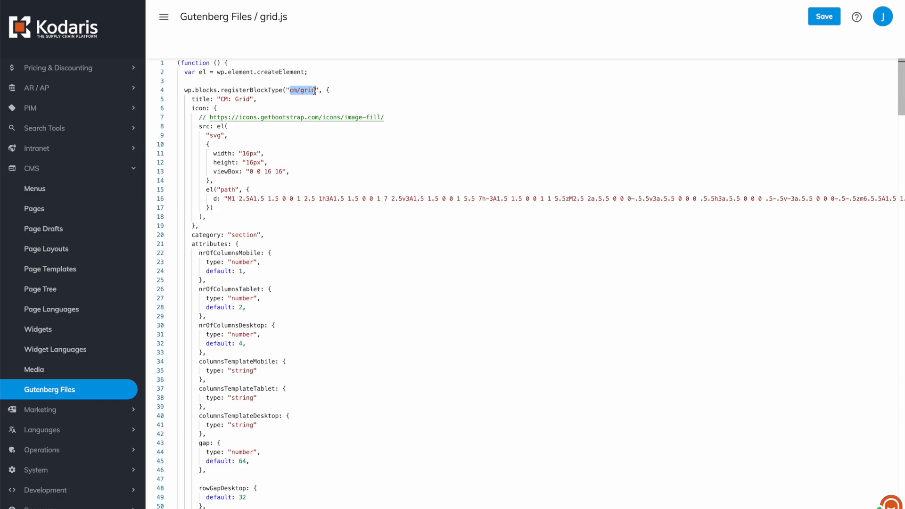
pyautogui.moveTo(259, 99); pyautogui.dragTo(191, 99)
pyautogui.click(259, 100)
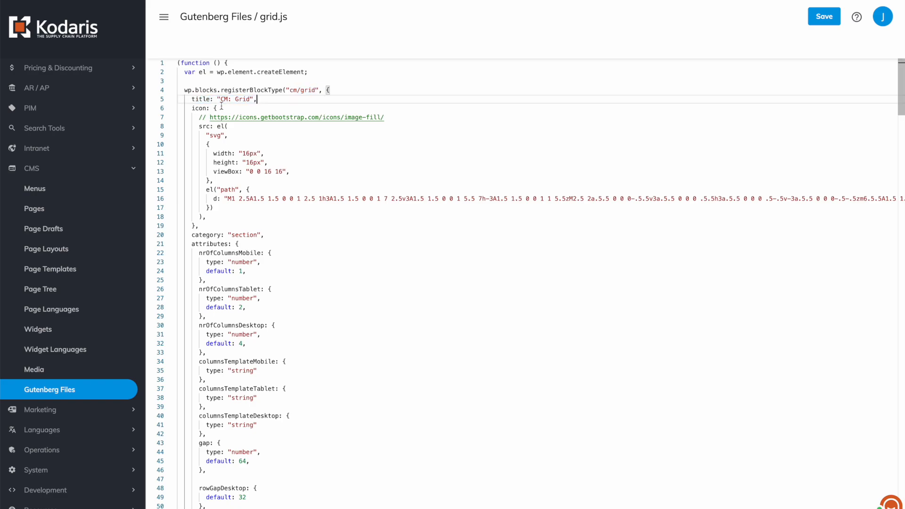
# Review the rest of the "cm/grid" registration in grid.js, covering its icon, attributes, supports, edit function, breakpoint controls and save function.
pyautogui.scroll(-2, 220, 178)
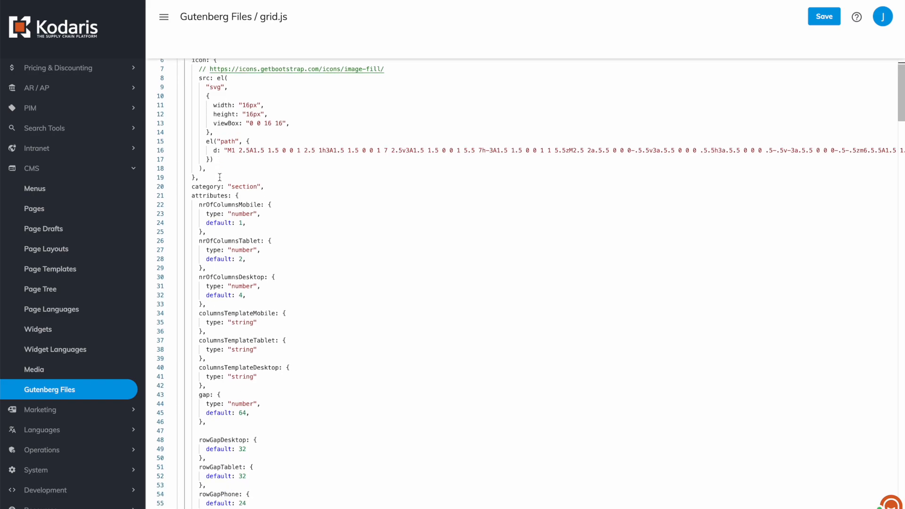
pyautogui.scroll(-15, 219, 177)
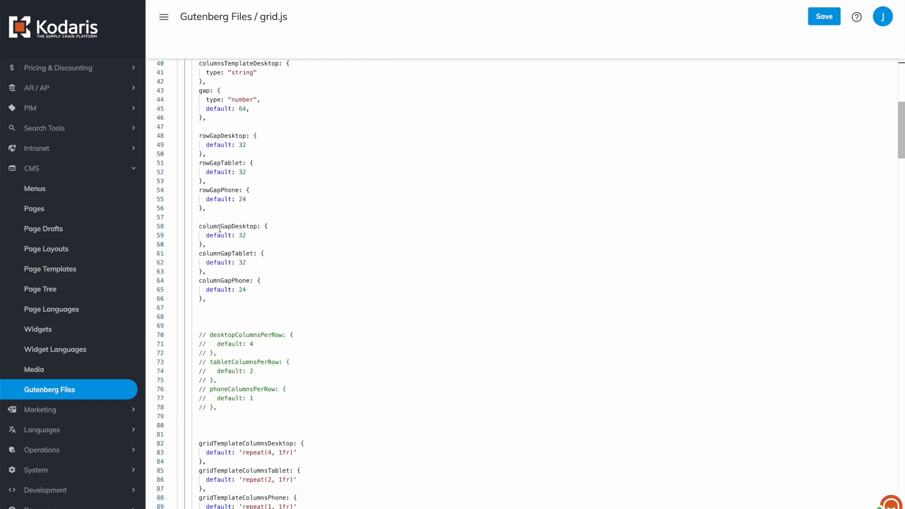
pyautogui.scroll(-16, 220, 228)
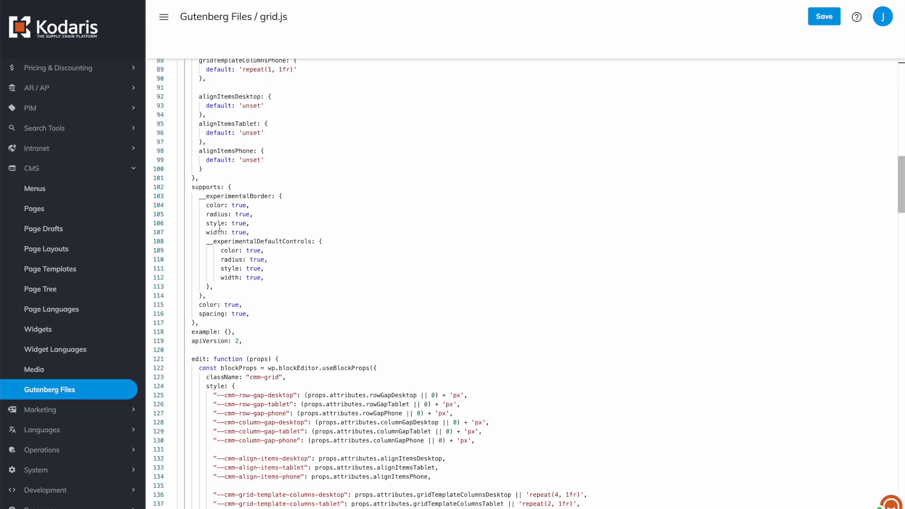
pyautogui.scroll(-1, 219, 229)
pyautogui.scroll(-2, 219, 229)
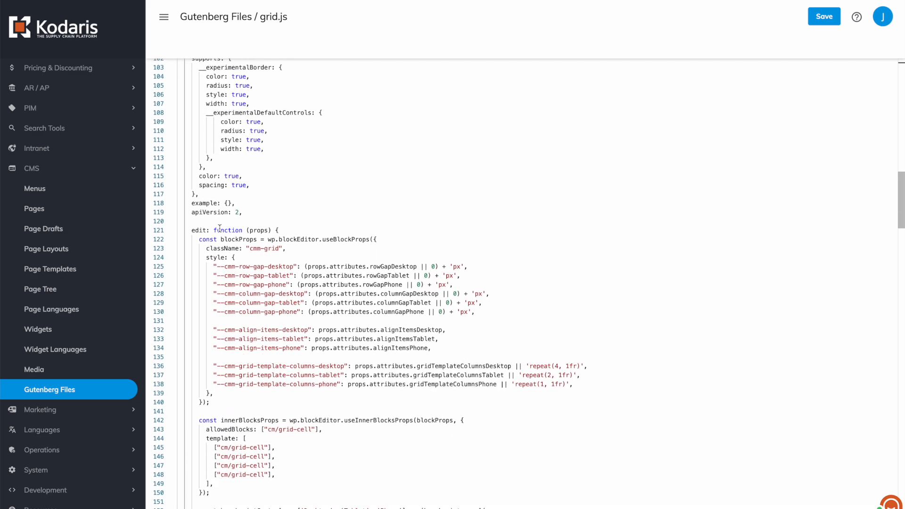
pyautogui.scroll(-15, 253, 190)
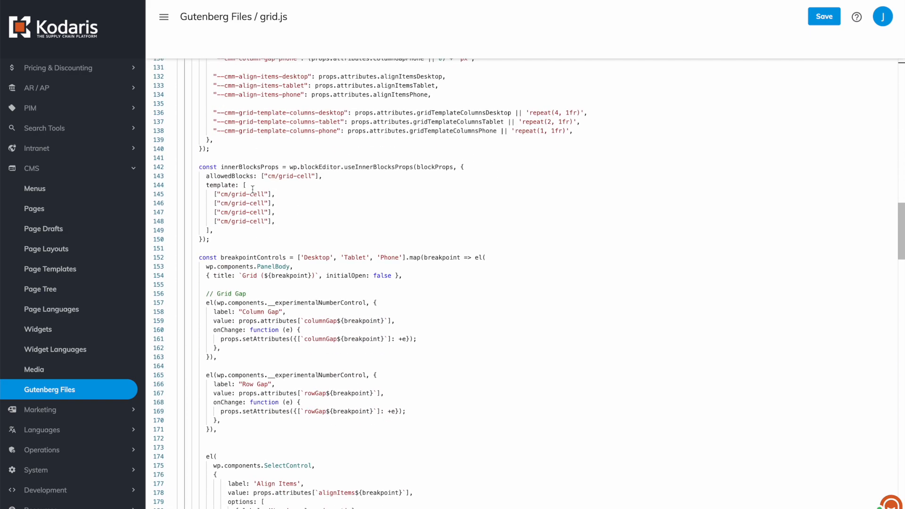
pyautogui.scroll(-5, 245, 138)
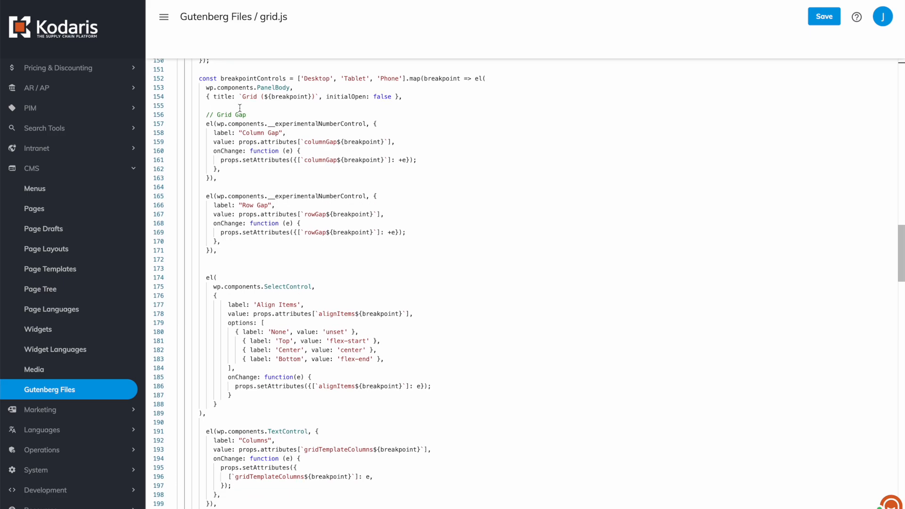
pyautogui.scroll(-5, 240, 108)
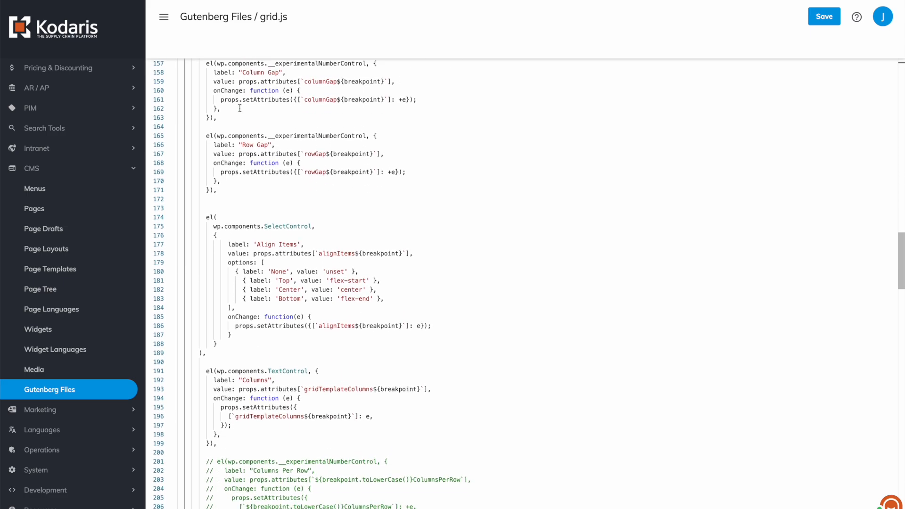
pyautogui.scroll(-5, 240, 108)
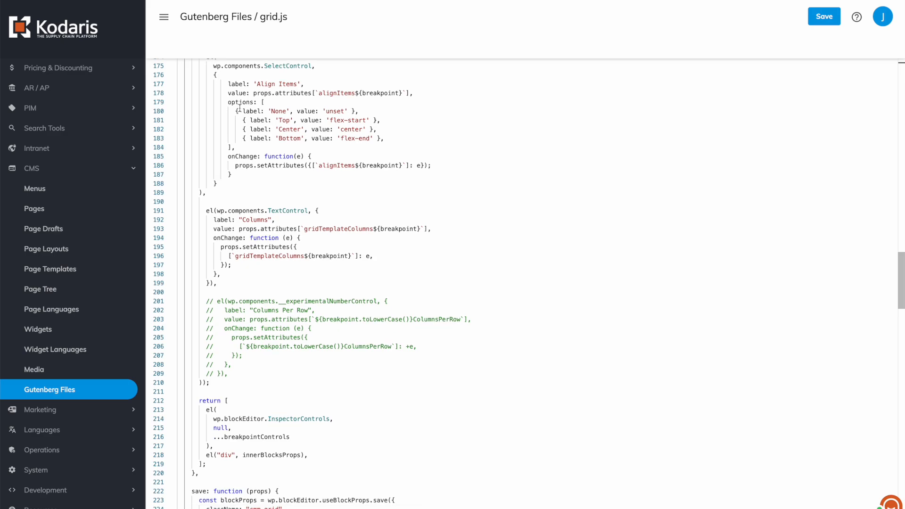
pyautogui.scroll(-10, 240, 108)
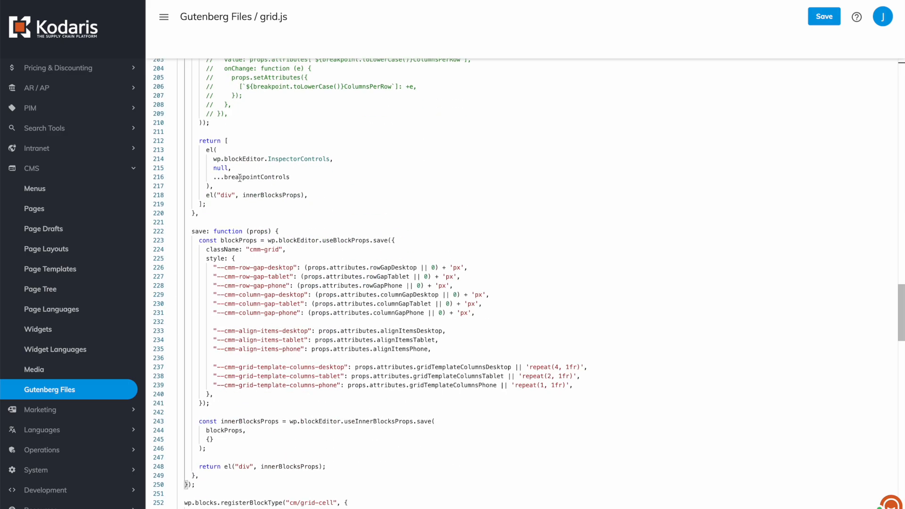
pyautogui.scroll(-6, 240, 178)
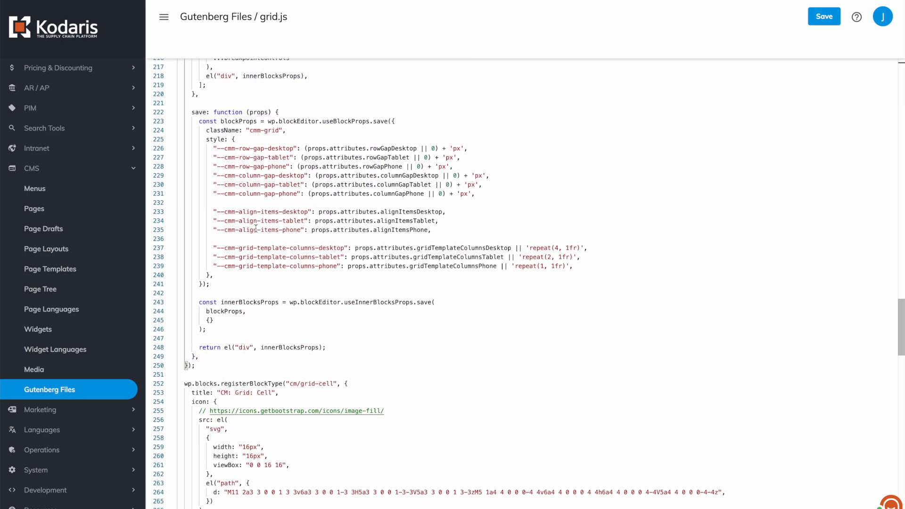
# Examine the second registerBlockType call in grid.js, highlighting its "cm/grid-cell" name, and look through the cell block's code before returning to the file's start.
pyautogui.scroll(-8, 256, 228)
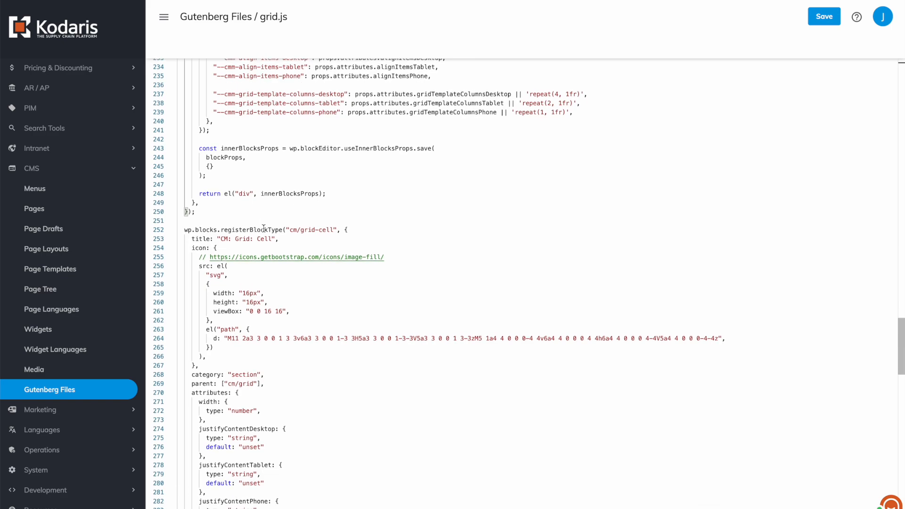
pyautogui.moveTo(366, 224); pyautogui.dragTo(175, 233)
pyautogui.click(303, 224)
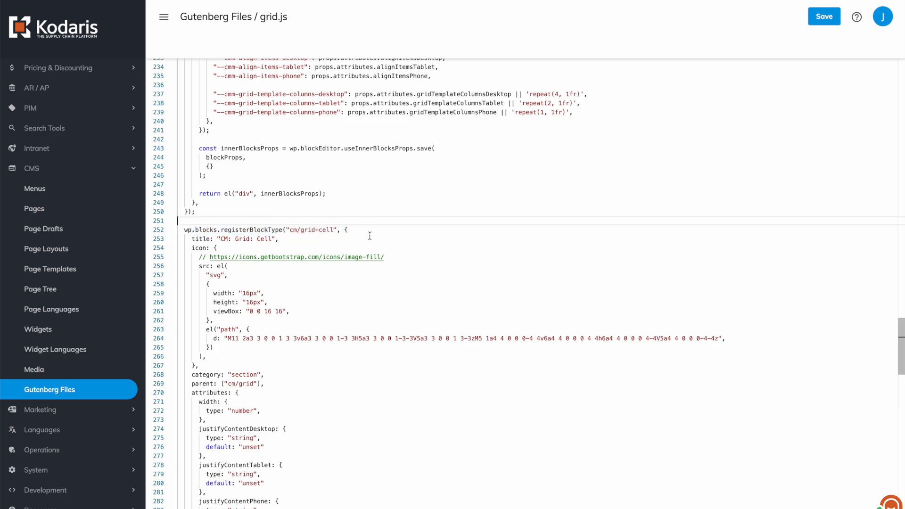
pyautogui.moveTo(335, 229); pyautogui.dragTo(300, 231)
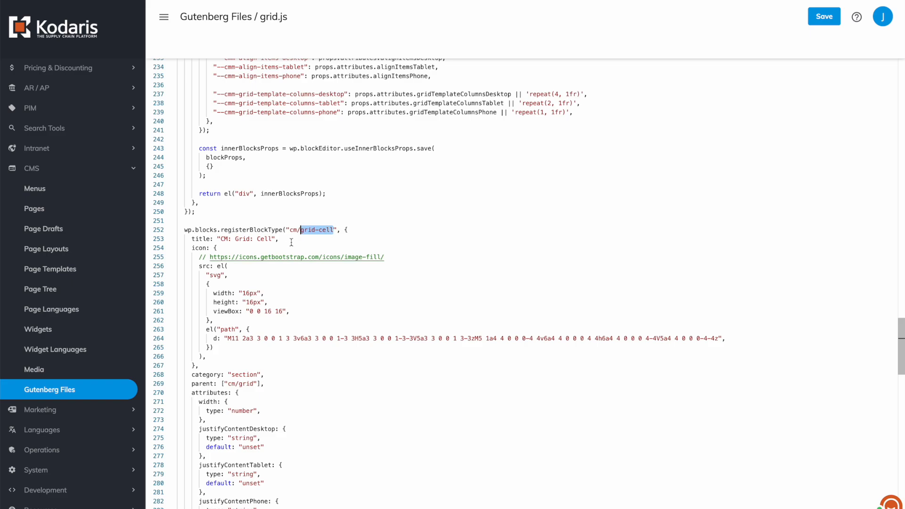
pyautogui.scroll(-1, 217, 236)
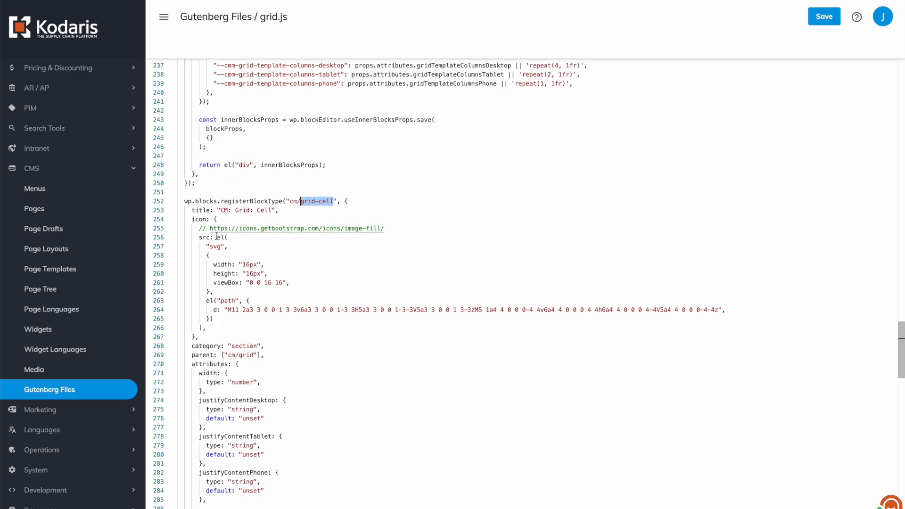
pyautogui.click(338, 203)
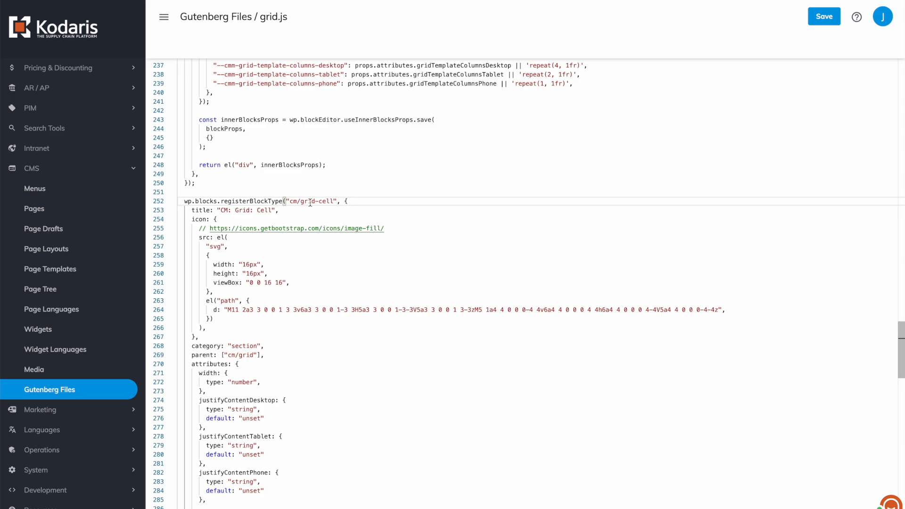
pyautogui.scroll(-8, 311, 205)
pyautogui.scroll(-20, 310, 202)
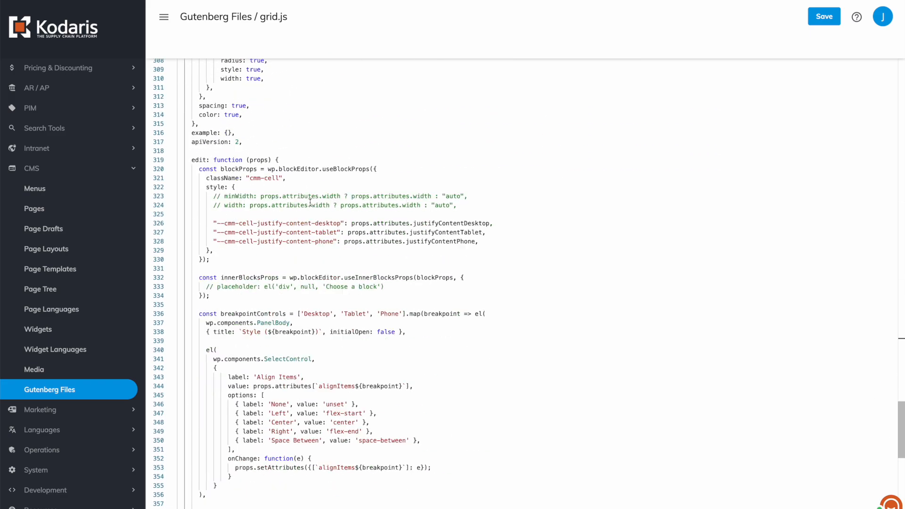
pyautogui.scroll(20, 287, 362)
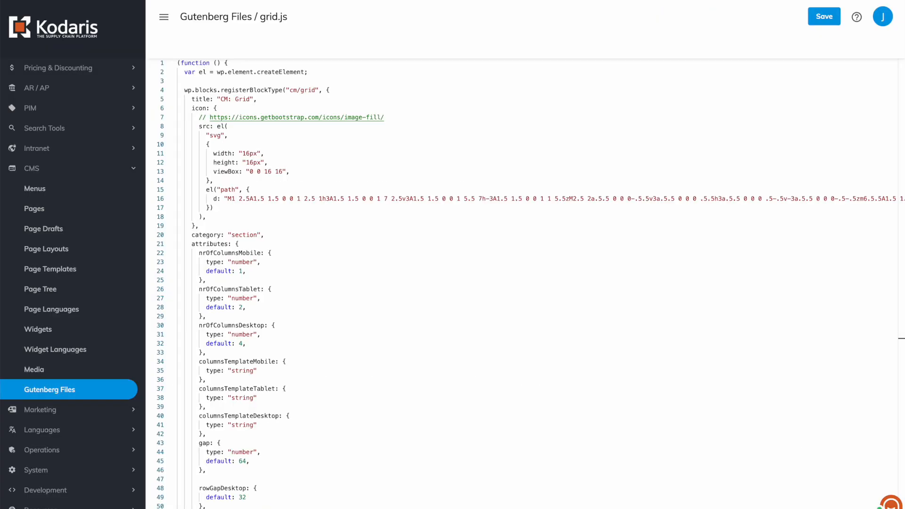
# Switch to the Frequently Asked Questions page in the page editor and insert a CM: Grid block in the empty block at its end.
pyautogui.click(217, 17)
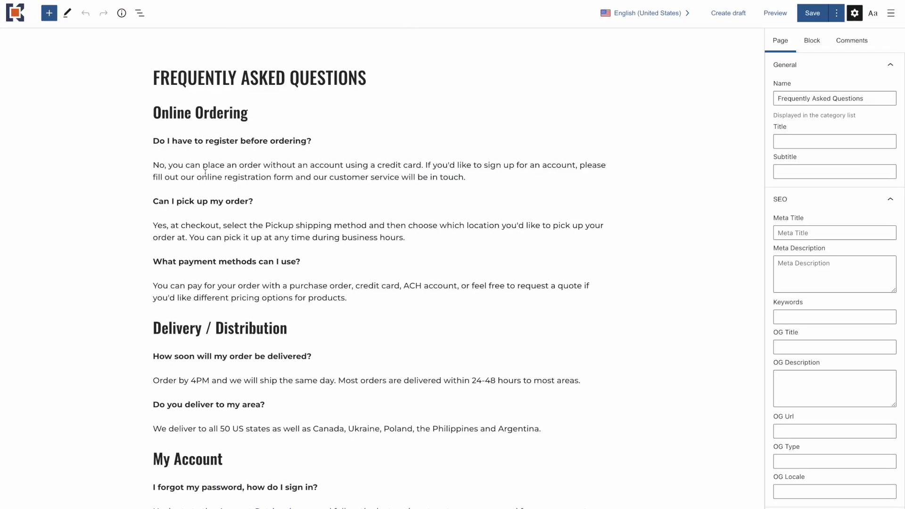
pyautogui.scroll(-4, 210, 283)
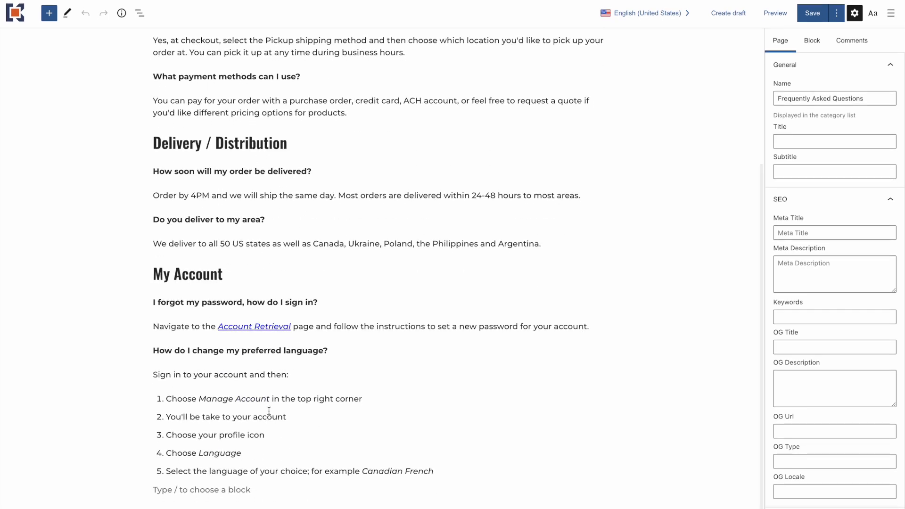
pyautogui.click(209, 490)
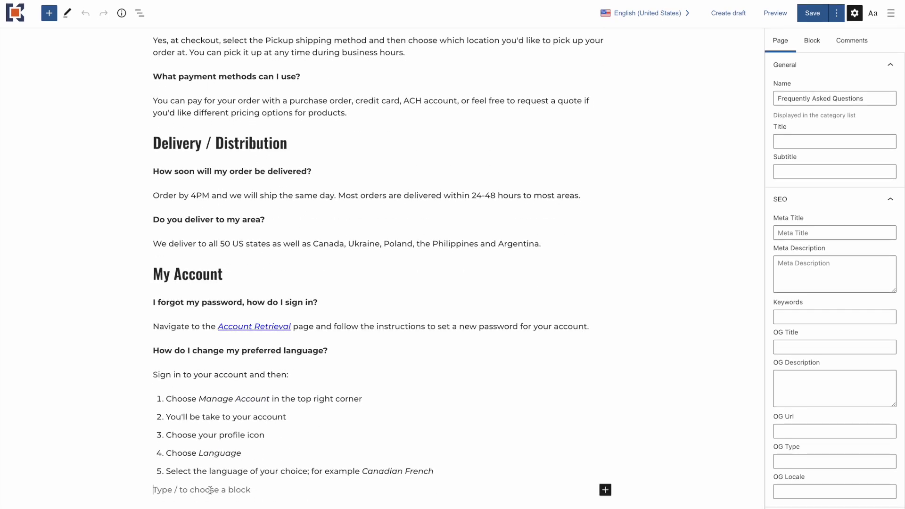
pyautogui.write('/grid')
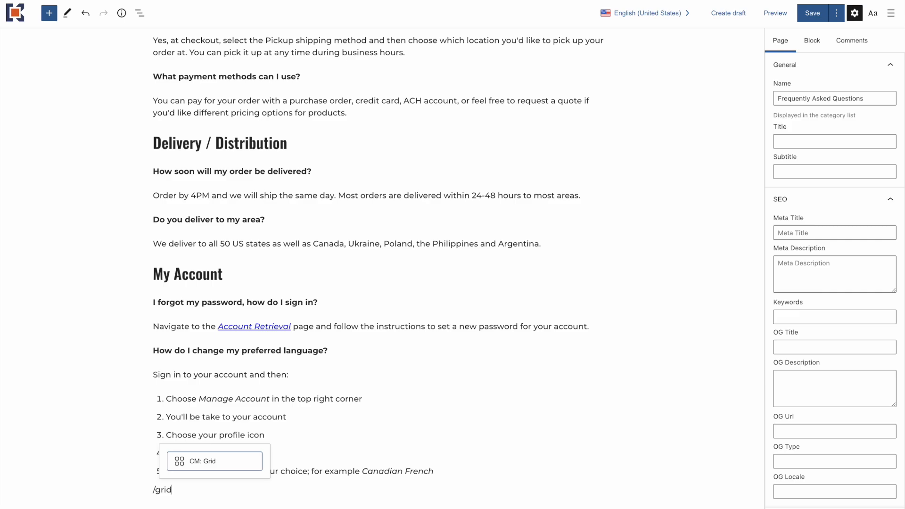
pyautogui.click(208, 465)
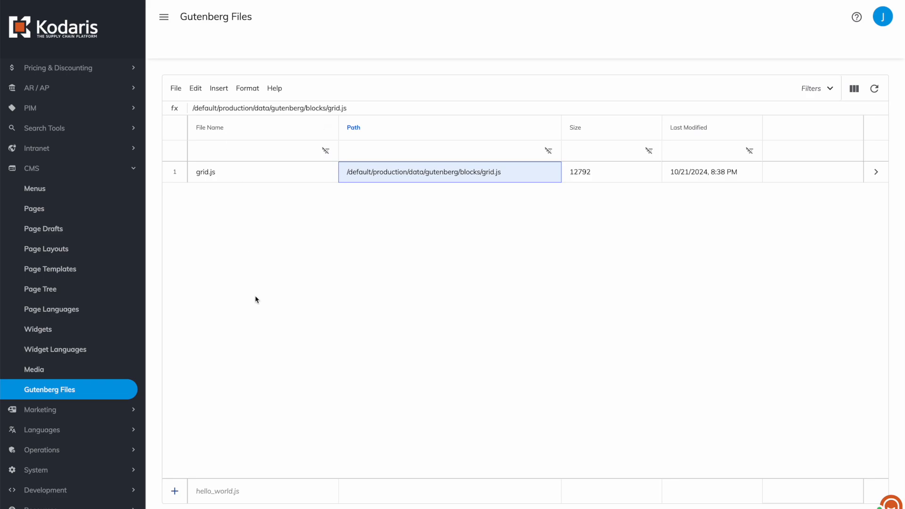
# Return to the Gutenberg Files list and add two new files named editor-style.css and style.css.
pyautogui.click(232, 492)
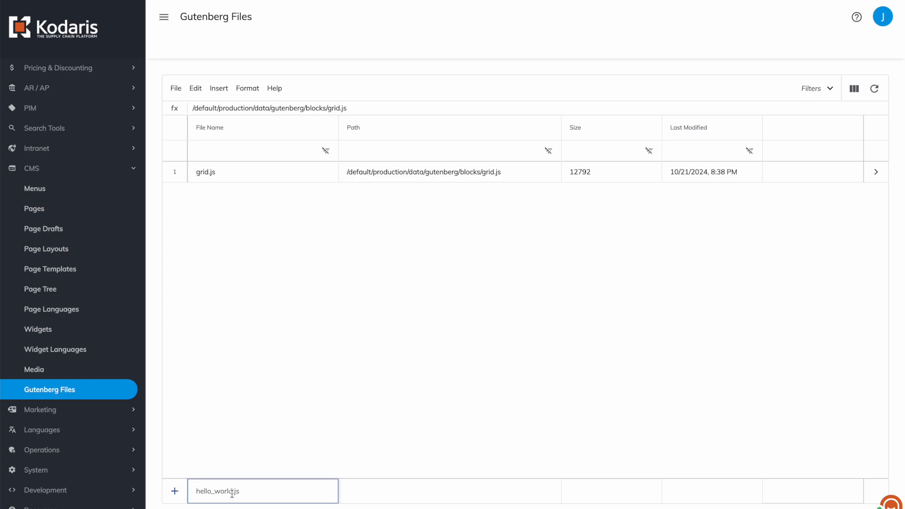
pyautogui.write('editor-style.css')
pyautogui.press('Return')
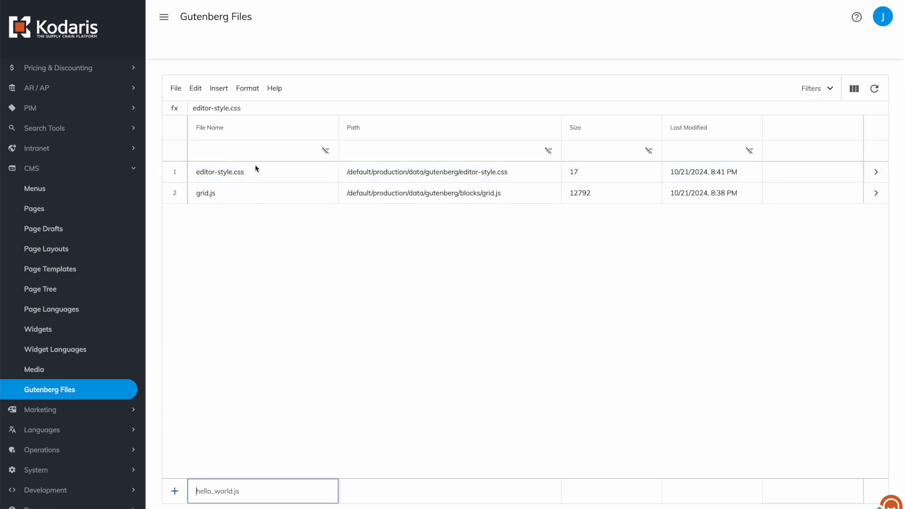
pyautogui.write('style.css')
pyautogui.press('Return')
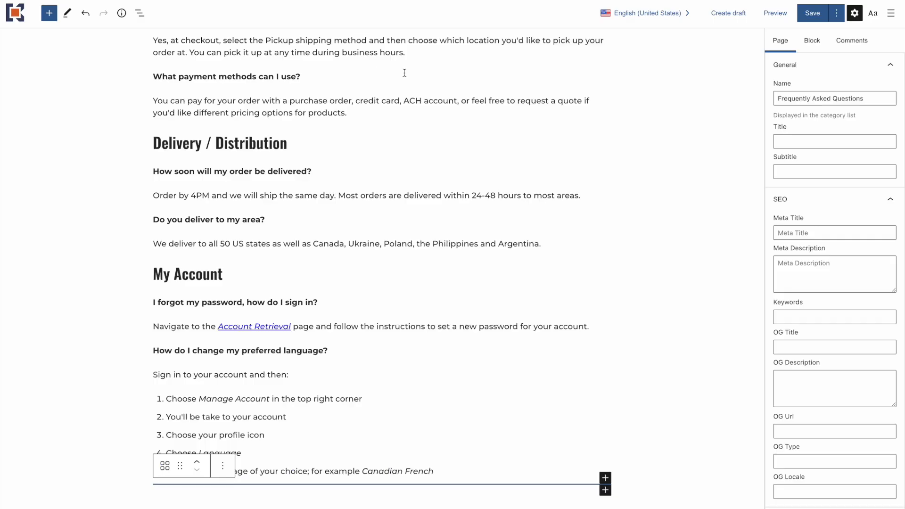
# Review the Frequently Asked Questions page with its grid block in the editor, and the editor-style.css and style.css entries in Gutenberg Files.
pyautogui.scroll(5, 245, 234)
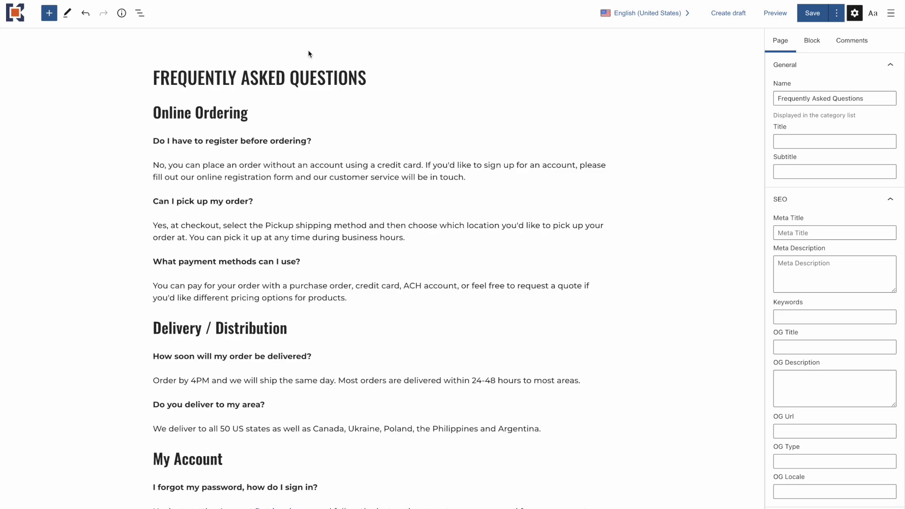
pyautogui.scroll(-4, 290, 160)
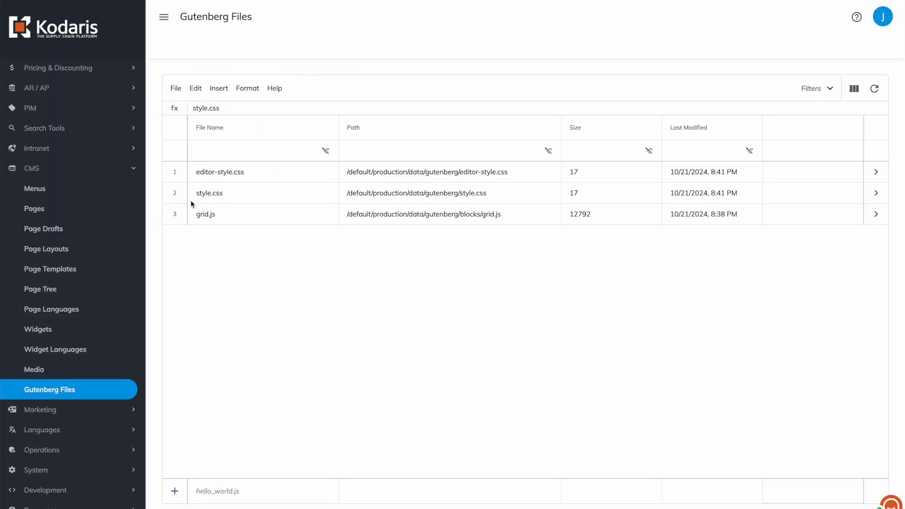
pyautogui.click(192, 194)
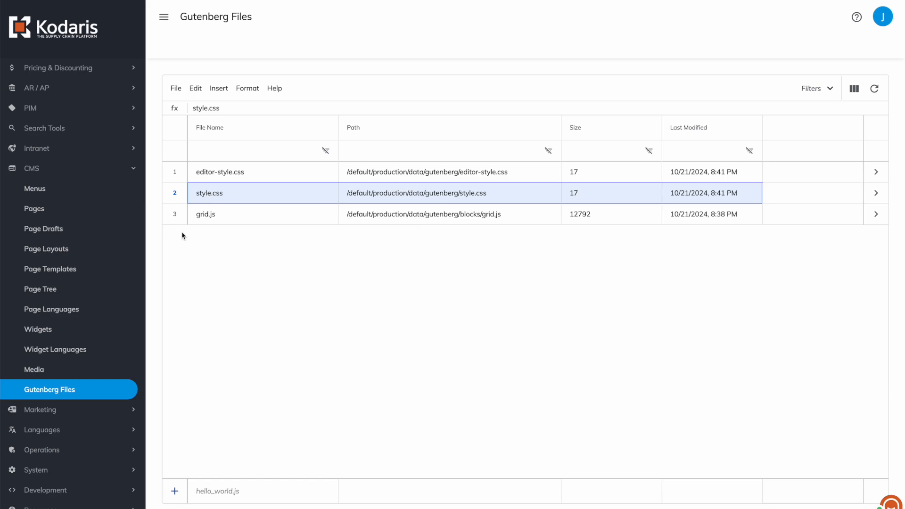
pyautogui.click(177, 173)
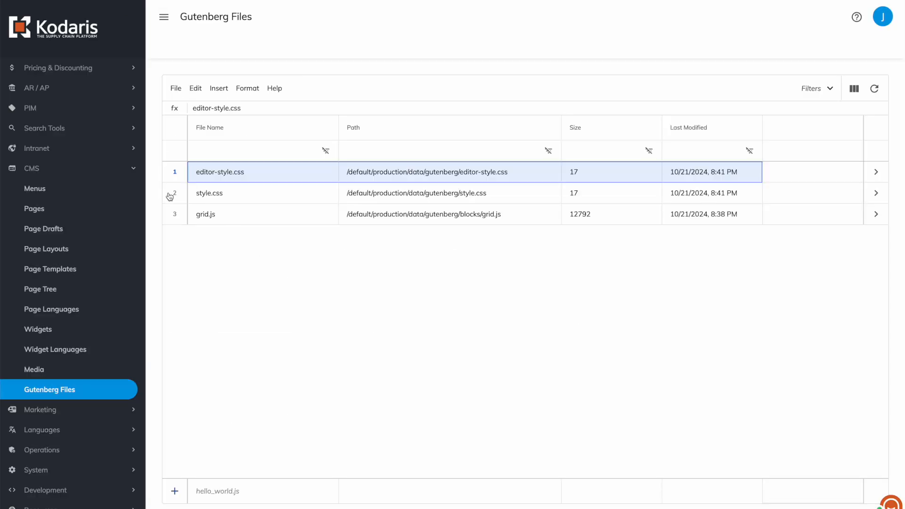
pyautogui.click(170, 196)
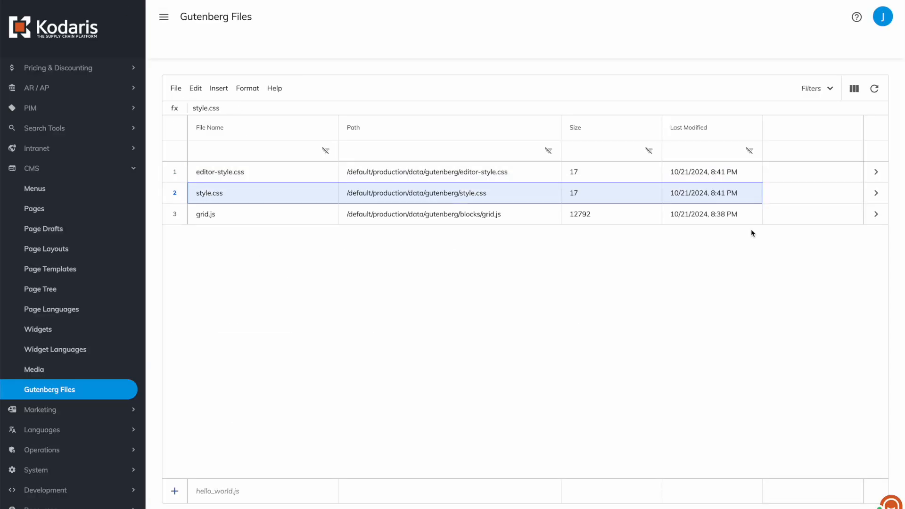
# Open style.css, paste the copied grid and cell CSS rules below the Hello World comment and save the file.
pyautogui.click(875, 194)
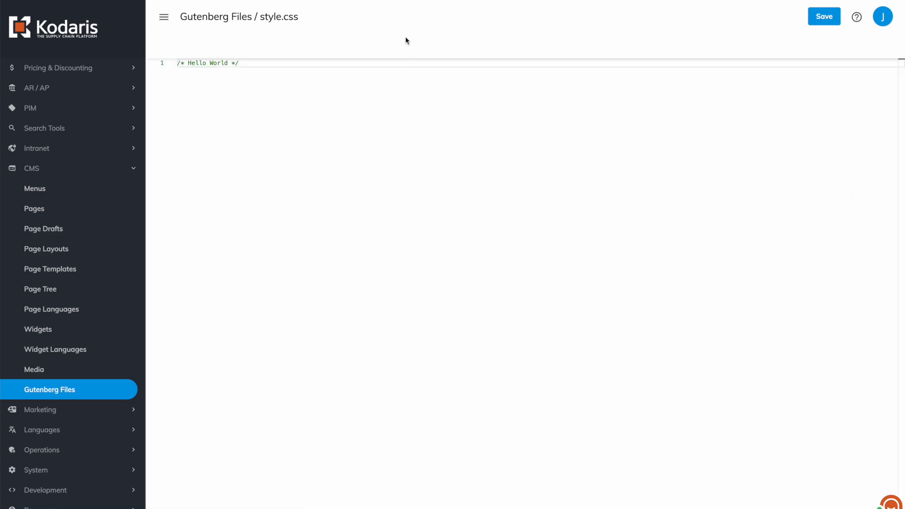
pyautogui.click(268, 68)
pyautogui.press('Return')
pyautogui.press('Return')
pyautogui.hotkey('ctrl', 'v')
pyautogui.scroll(1, 459, 205)
pyautogui.scroll(1, 459, 205)
pyautogui.scroll(-2, 525, 193)
pyautogui.click(826, 20)
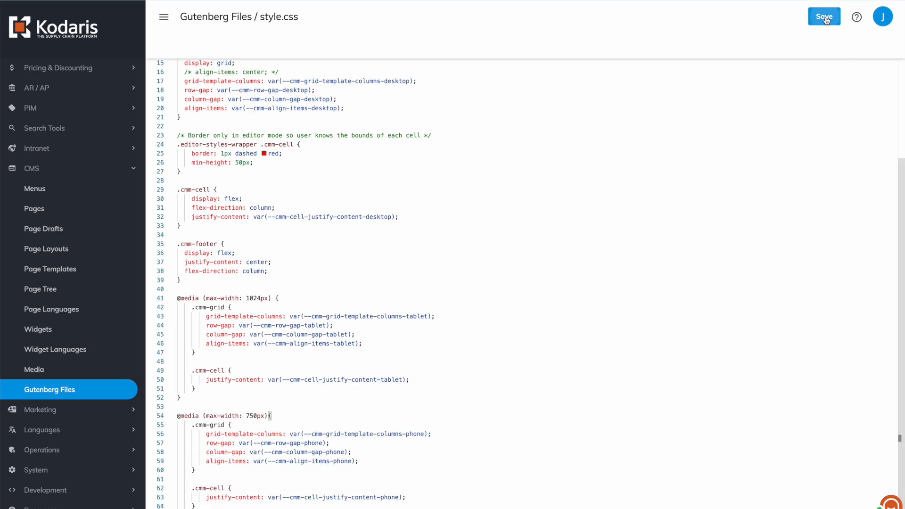
# Reload the Frequently Asked Questions page in the page editor and insert a CM: Grid block in the empty block at its end.
pyautogui.scroll(3, 337, 207)
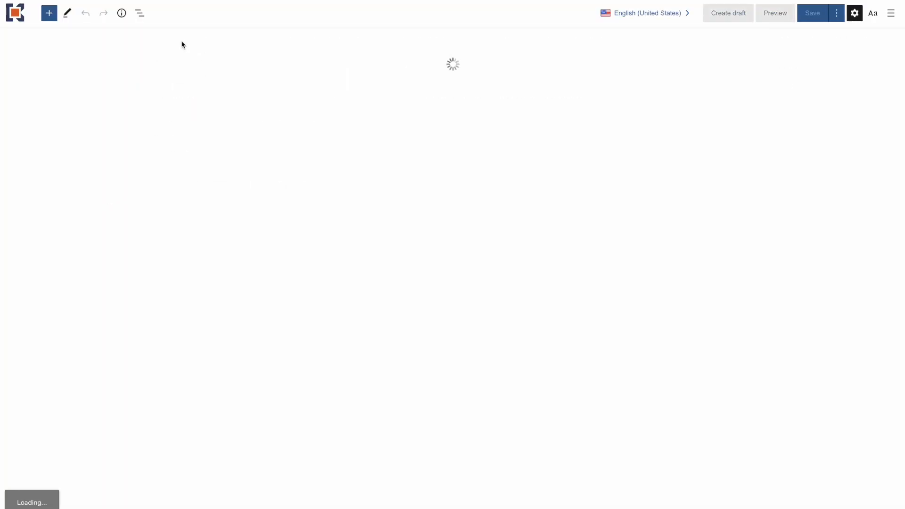
pyautogui.scroll(-4, 231, 147)
pyautogui.click(225, 490)
pyautogui.write('/grid')
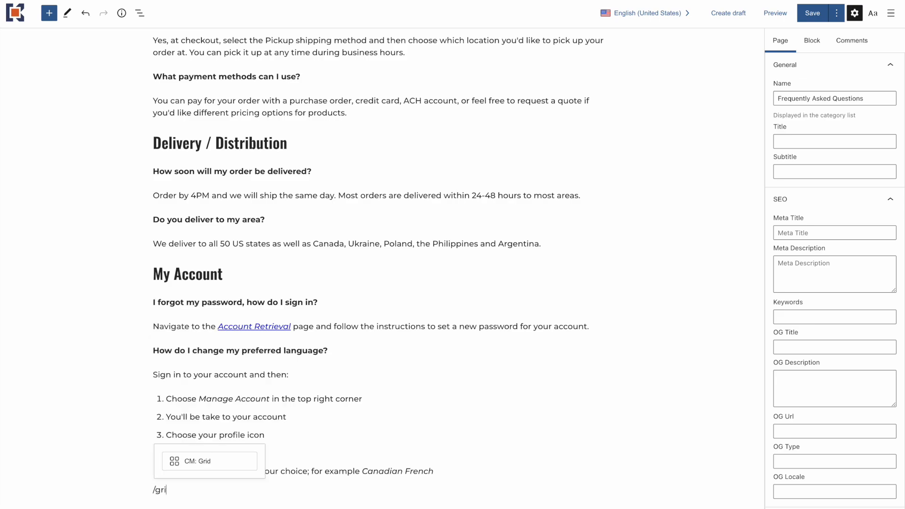
pyautogui.click(199, 464)
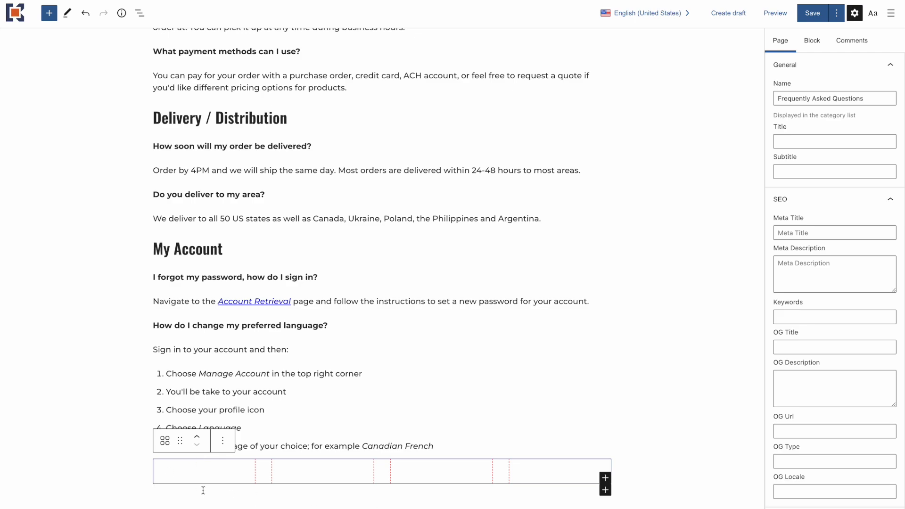
# Enter the text "My tile 1" in the first cell of the grid block.
pyautogui.click(196, 476)
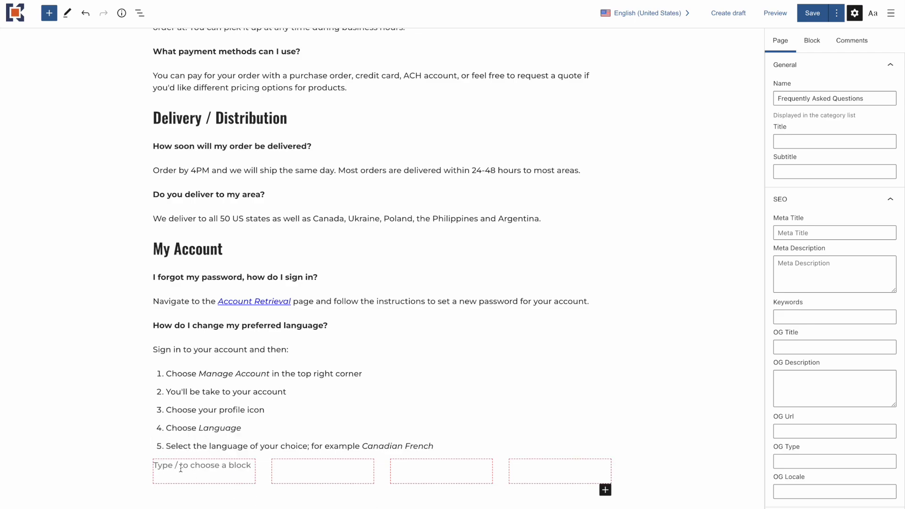
pyautogui.write('My tile 1')
# Enter the text "My tile 2" in the second cell of the grid block.
pyautogui.click(307, 474)
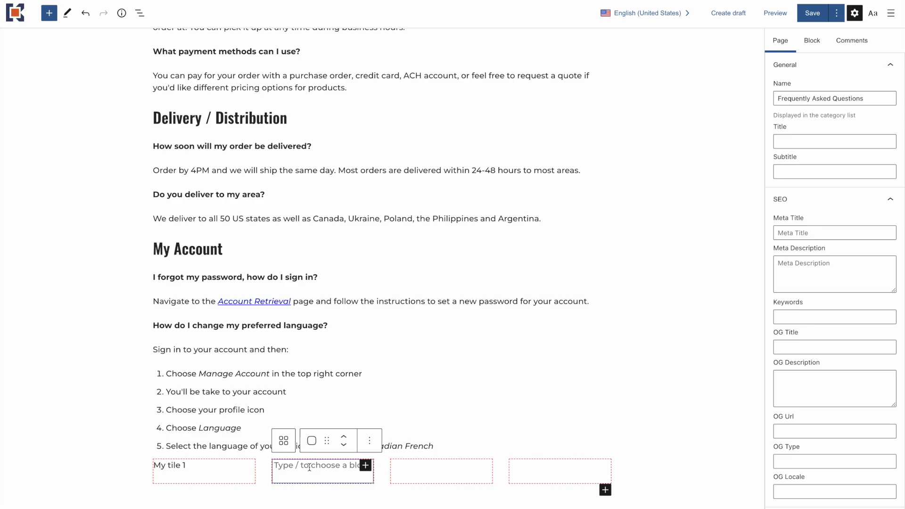
pyautogui.write('My Ti')
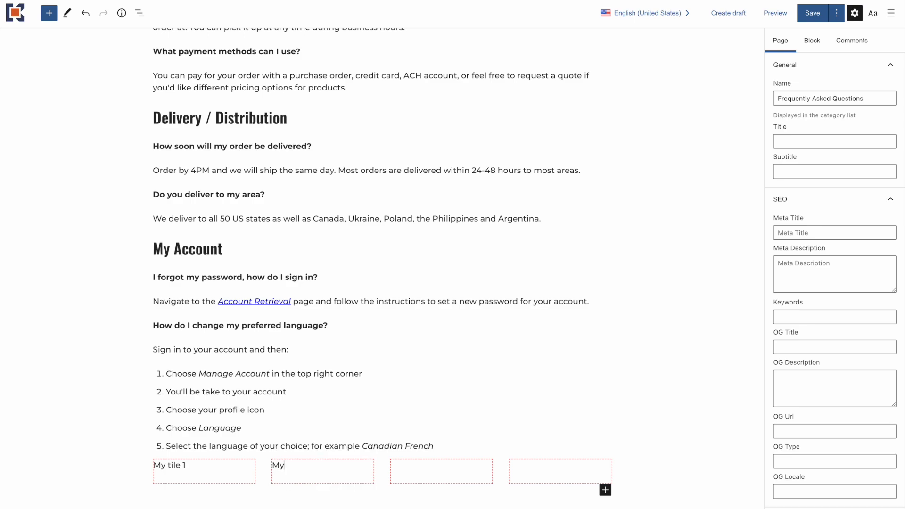
pyautogui.press('BackSpace')
pyautogui.press('BackSpace')
pyautogui.write('tile 2')
# Enter "My tile 3" in the third grid cell and "My tile 4" in the fourth.
pyautogui.click(425, 471)
pyautogui.write('My Til')
pyautogui.press('BackSpace')
pyautogui.press('BackSpace')
pyautogui.write('ile 3')
pyautogui.click(525, 469)
pyautogui.write('My tile 4')
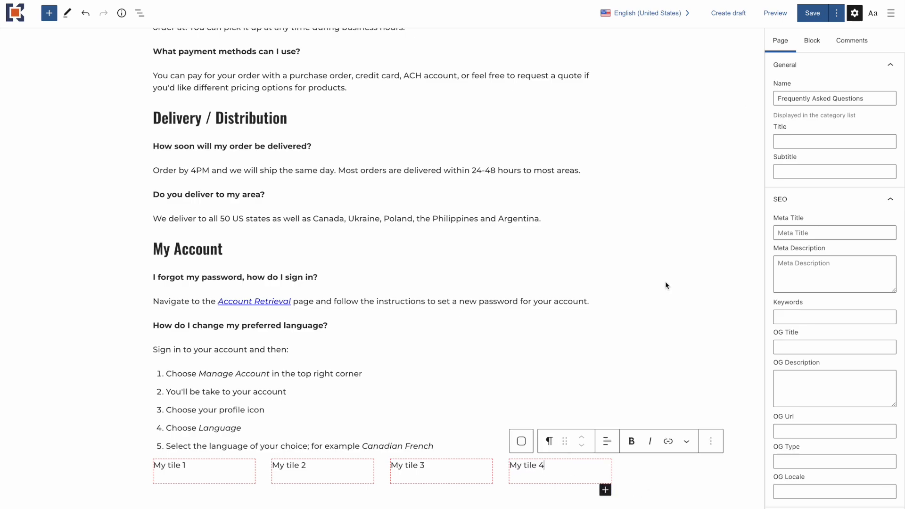
# Select the whole CM: Grid block and look through its Border and Grid (Desktop) block settings.
pyautogui.click(521, 441)
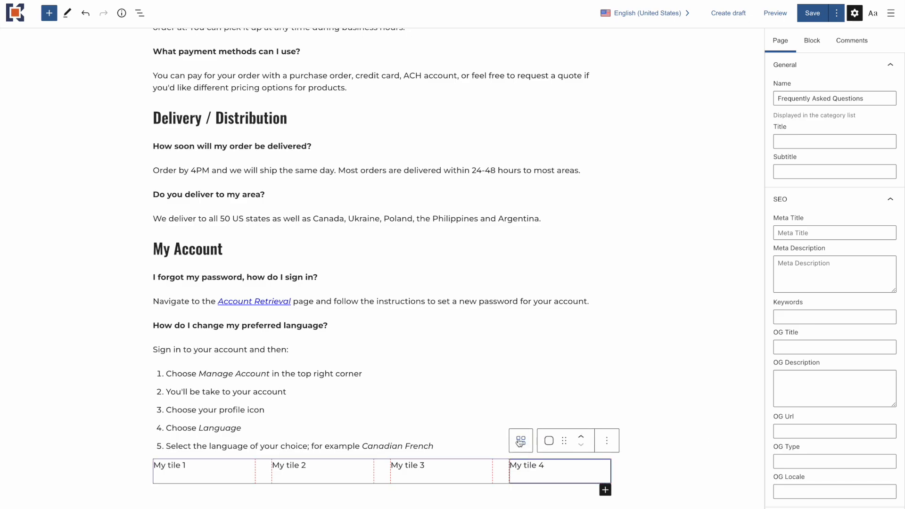
pyautogui.click(522, 441)
pyautogui.click(812, 44)
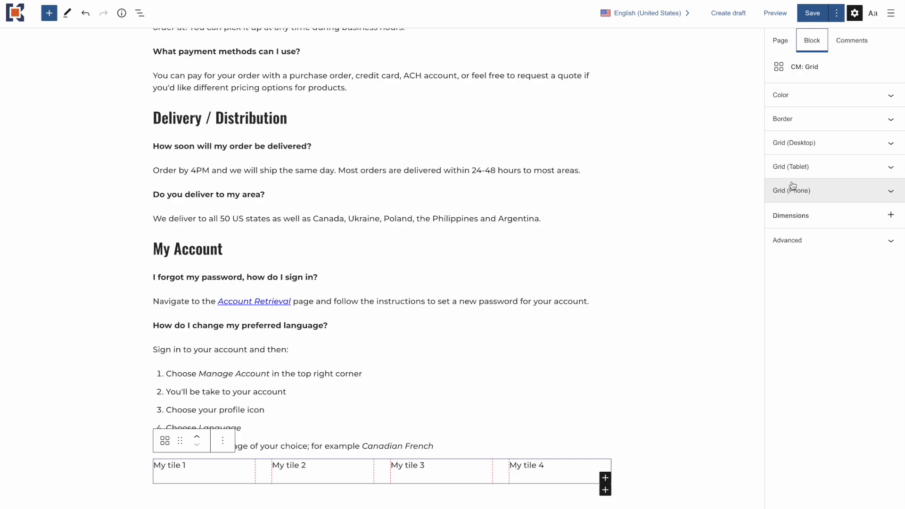
pyautogui.click(790, 118)
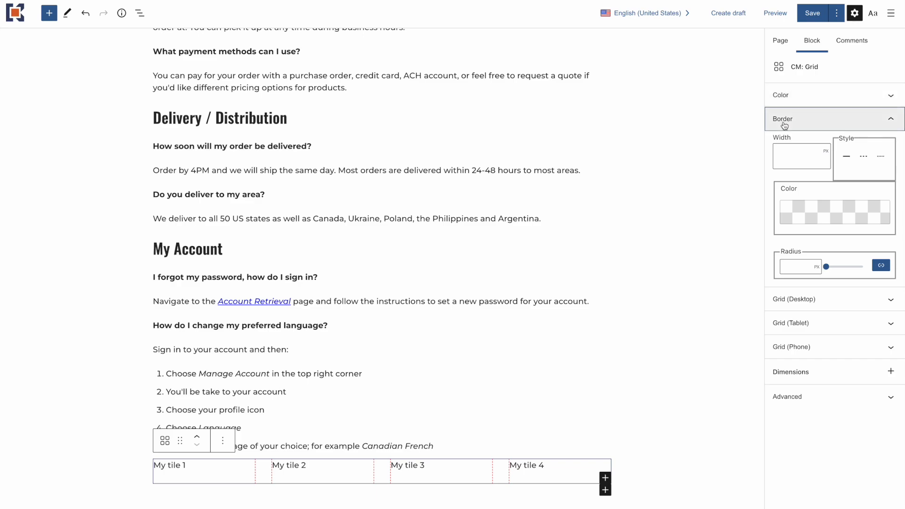
pyautogui.click(795, 299)
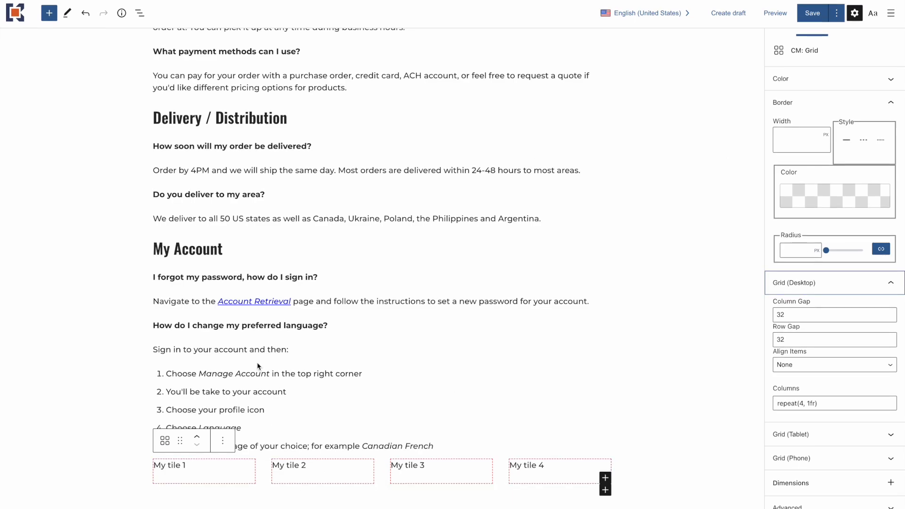
# Save the page and check the four tiles at the end of the live Frequently Asked Questions page.
pyautogui.click(226, 467)
pyautogui.click(812, 12)
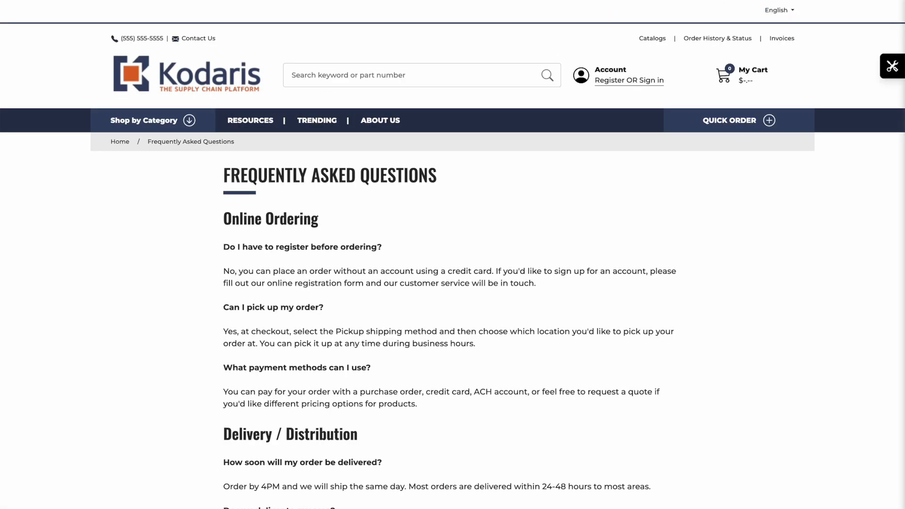
pyautogui.scroll(-10, 267, 218)
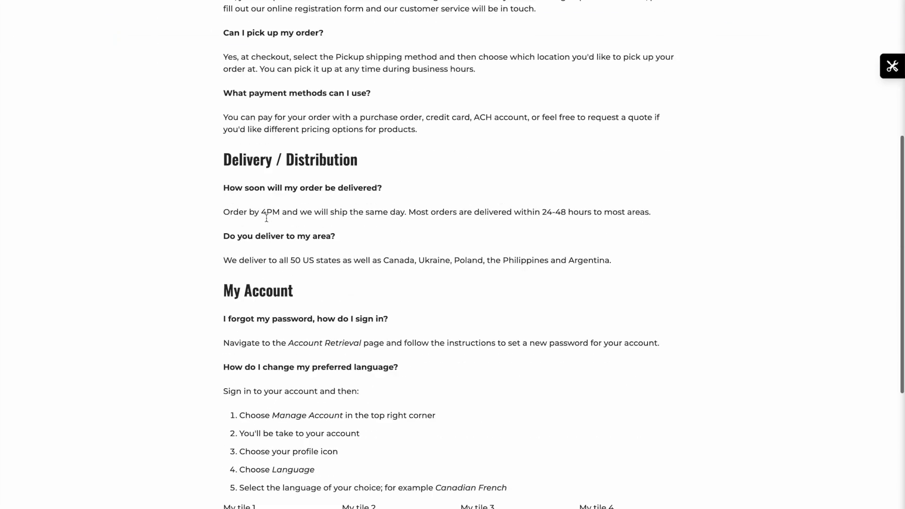
pyautogui.moveTo(222, 258); pyautogui.dragTo(257, 257)
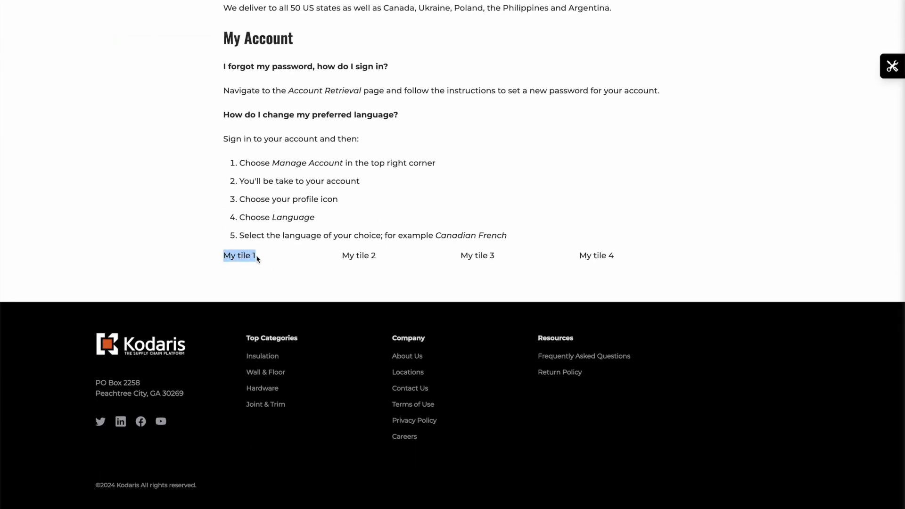
pyautogui.click(593, 268)
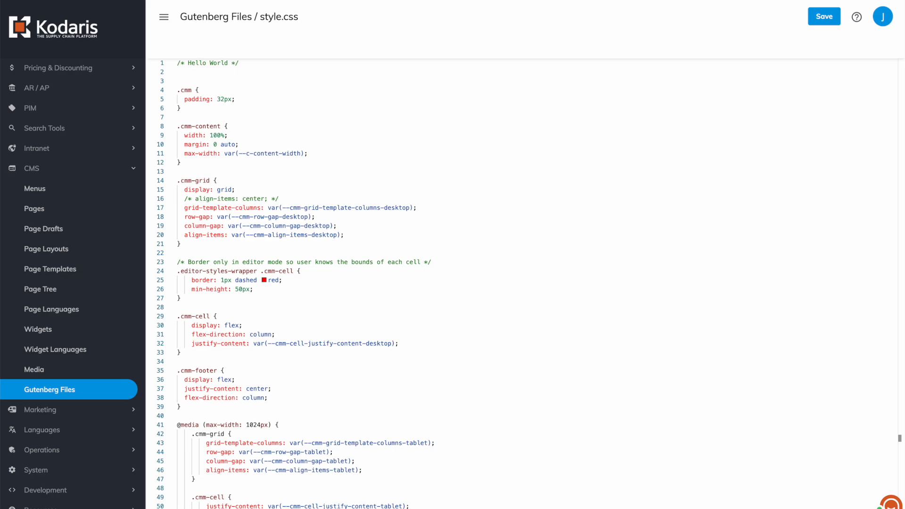
# Return from style.css to the Gutenberg Files list and select the editor-style.css entry.
pyautogui.click(206, 17)
pyautogui.click(177, 172)
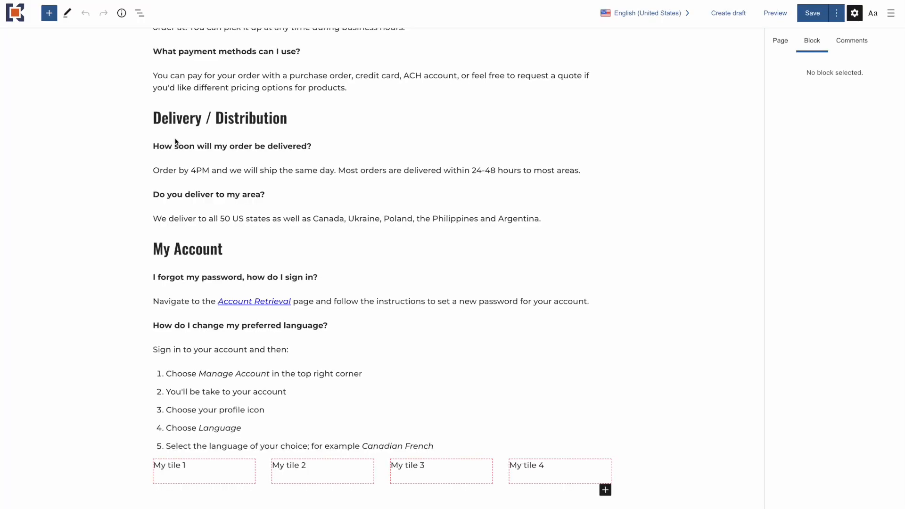
pyautogui.scroll(5, 176, 142)
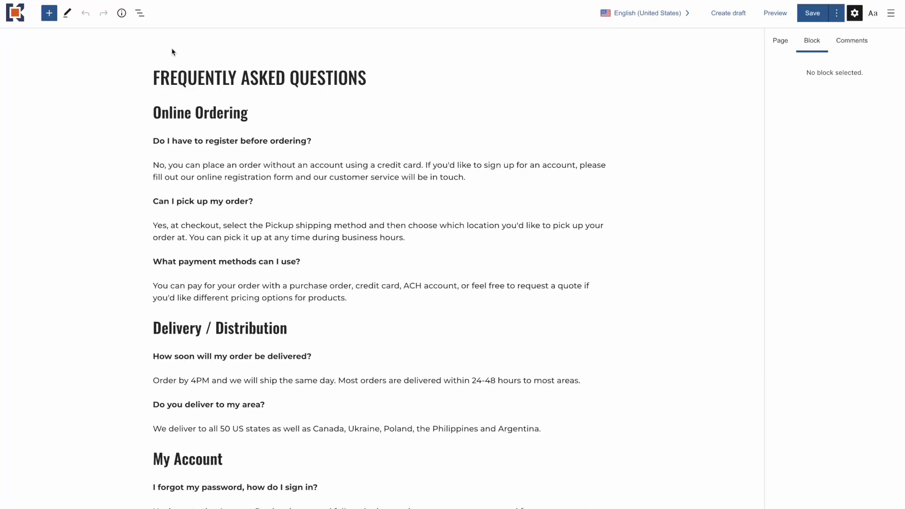
# Inspect the FAQ page's main heading in the browser developer tools and pick the class name editor-styles-wrapper of its containing div.
pyautogui.rightClick(175, 75)
pyautogui.click(219, 293)
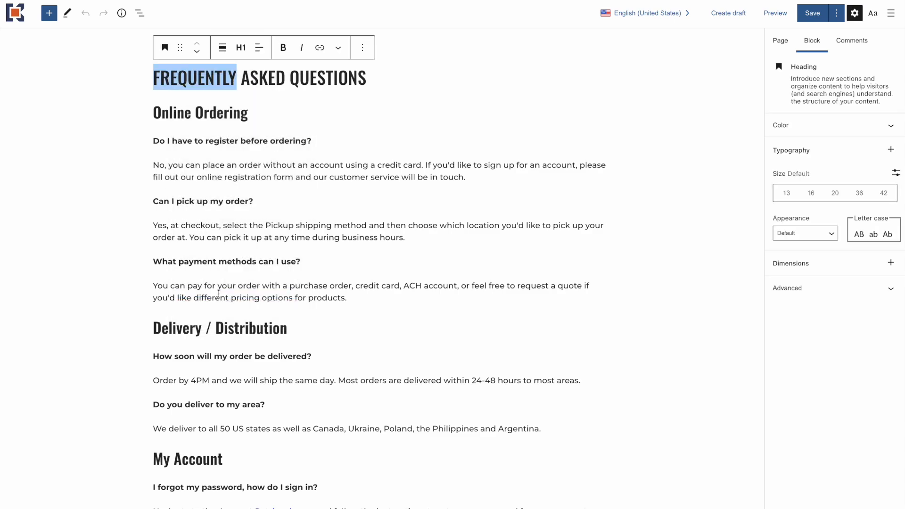
pyautogui.moveTo(461, 446); pyautogui.dragTo(452, 350)
pyautogui.scroll(2, 144, 410)
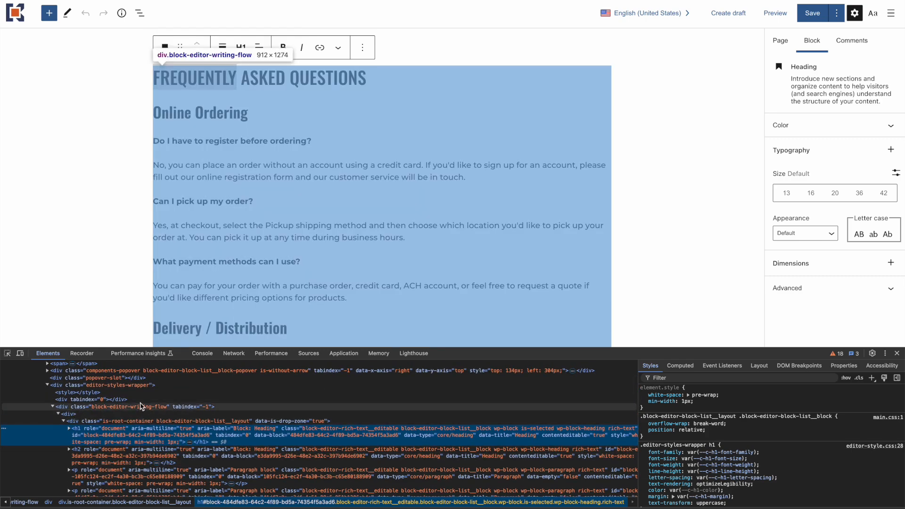
pyautogui.scroll(1, 108, 408)
pyautogui.click(115, 400)
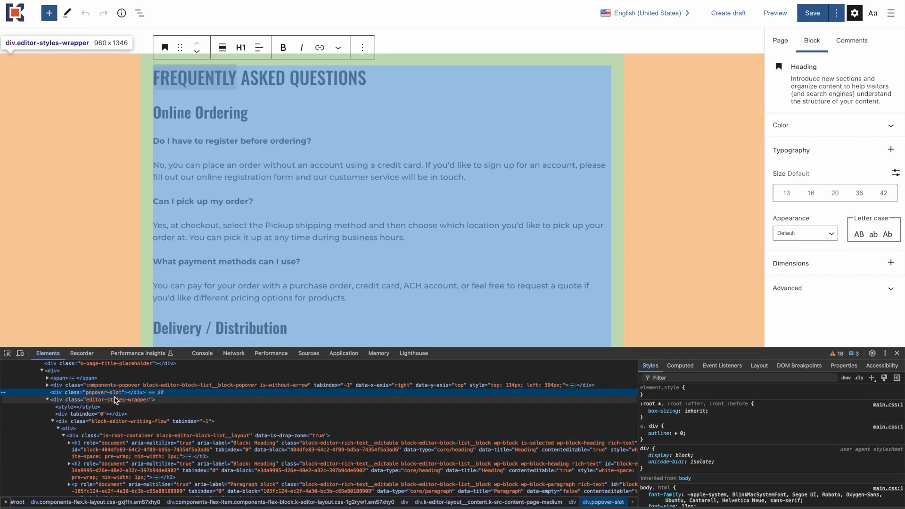
pyautogui.doubleClick(116, 400)
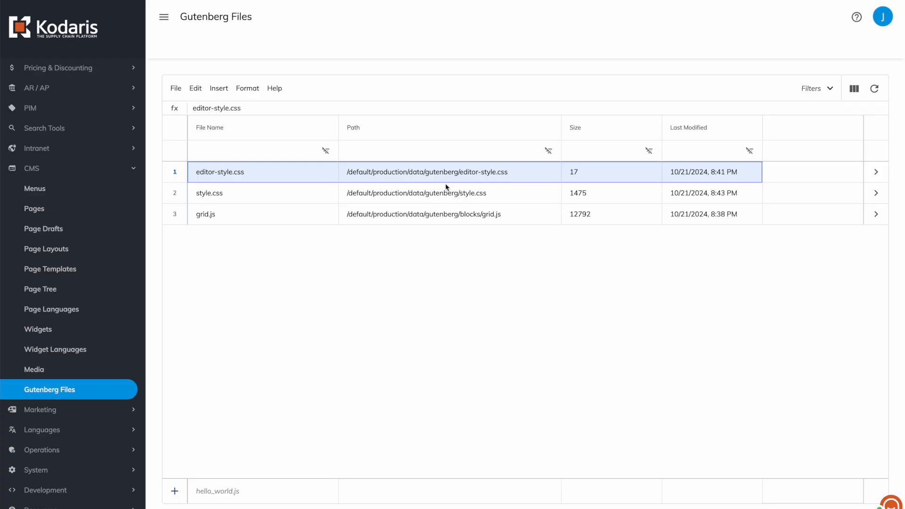
# Open editor-style.css, add an .editor-styles-wrapper rule with background-color red below the Hello World comment and save the file.
pyautogui.click(876, 172)
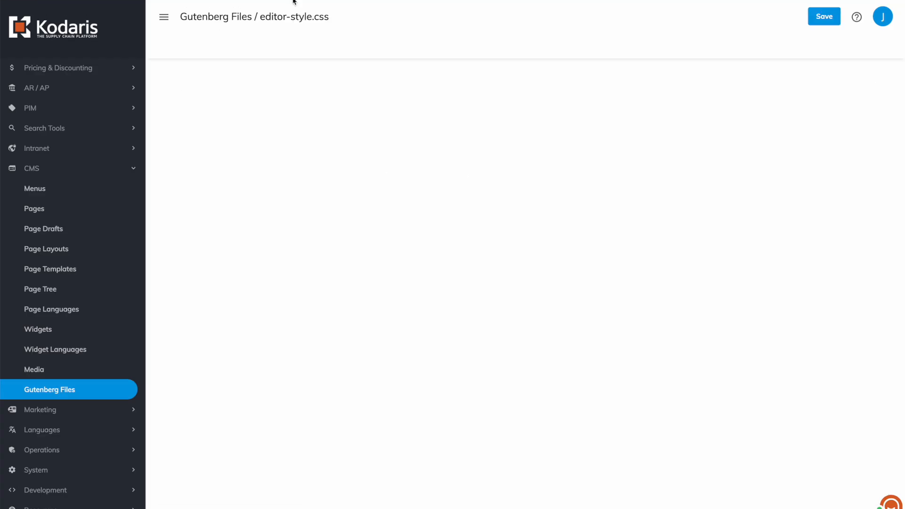
pyautogui.click(281, 93)
pyautogui.press('Return')
pyautogui.press('Return')
pyautogui.write('.editor-styles-wrapper {')
pyautogui.press('Return')
pyautogui.write('back')
pyautogui.press('Return')
pyautogui.write('red;')
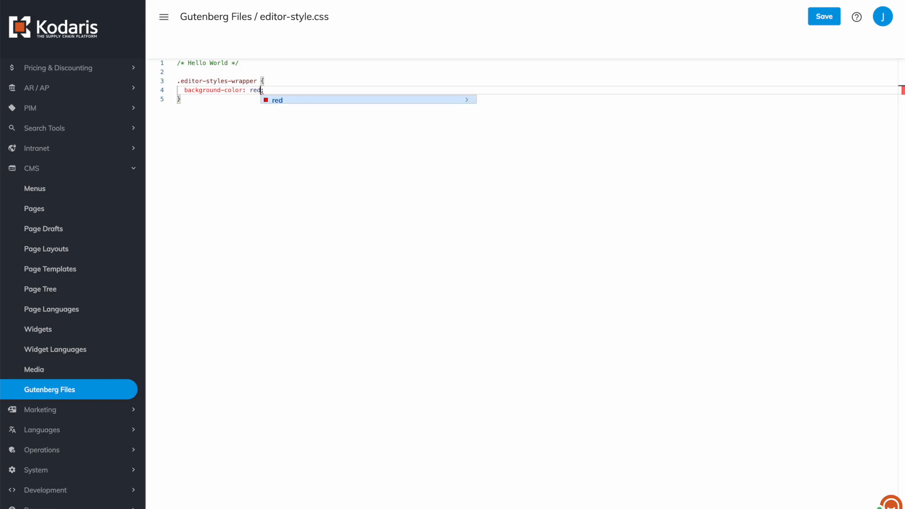
pyautogui.click(349, 33)
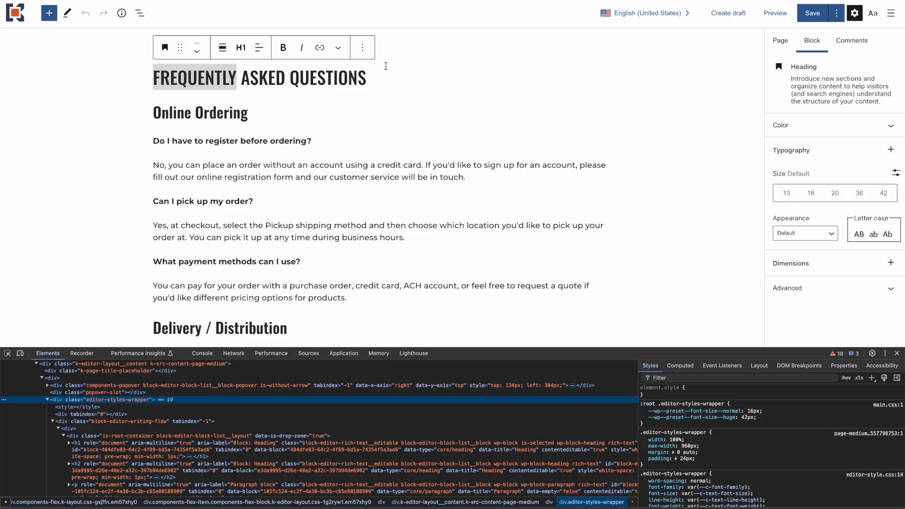
# Reload the Frequently Asked Questions page in the editor and compare its background with that of the live page.
pyautogui.hotkey('ctrl', 'r')
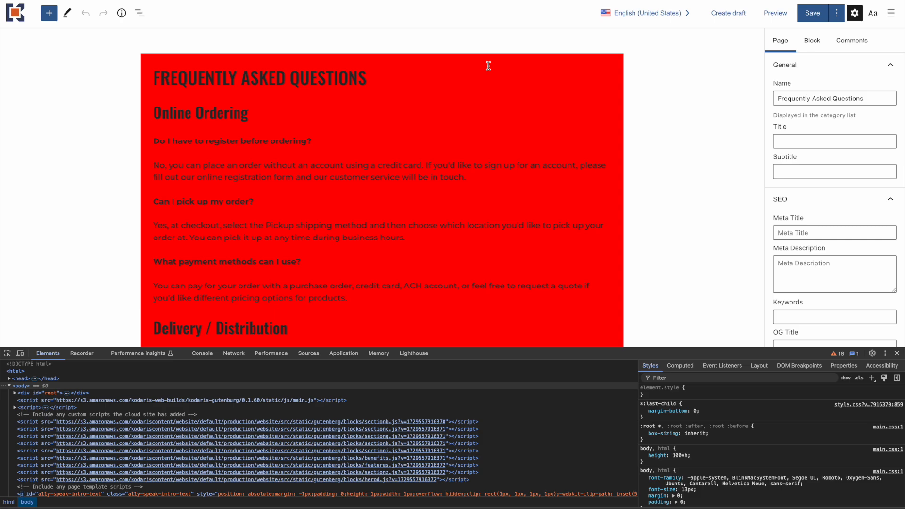
pyautogui.scroll(-8, 488, 65)
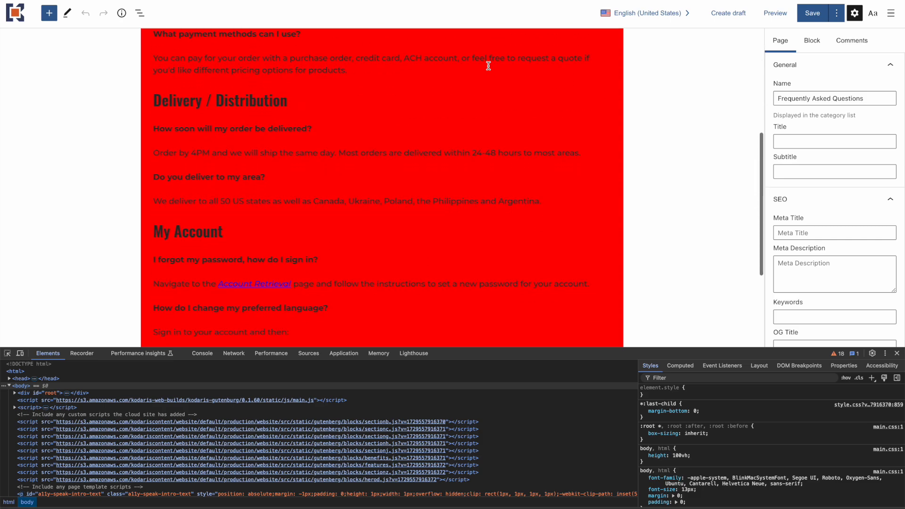
pyautogui.scroll(6, 452, 132)
pyautogui.scroll(3, 426, 182)
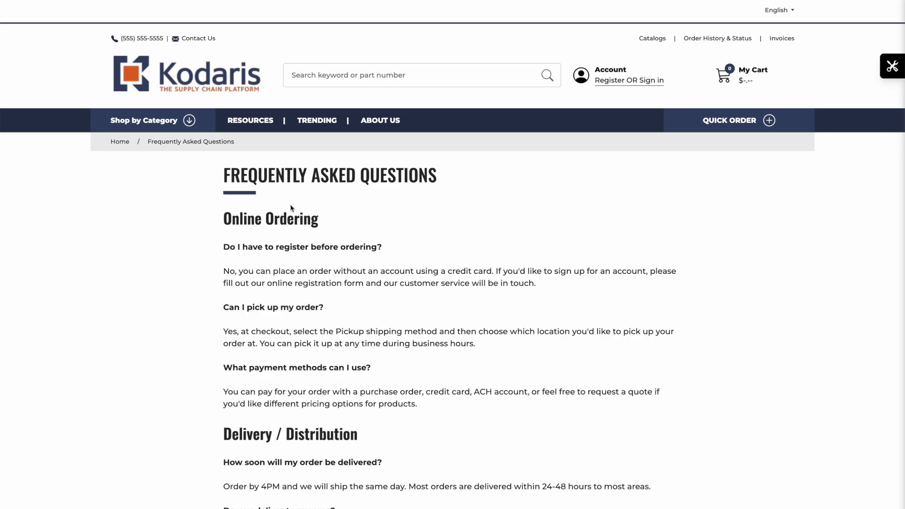
pyautogui.scroll(-10, 363, 178)
pyautogui.scroll(15, 364, 182)
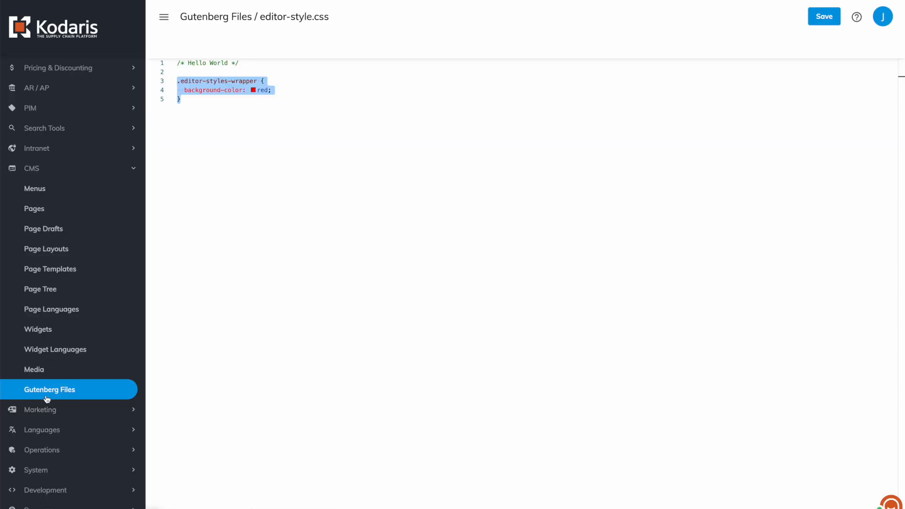
# Return to the Gutenberg Files list and go through the editor-style.css, style.css and grid.js entries.
pyautogui.click(46, 397)
pyautogui.click(537, 49)
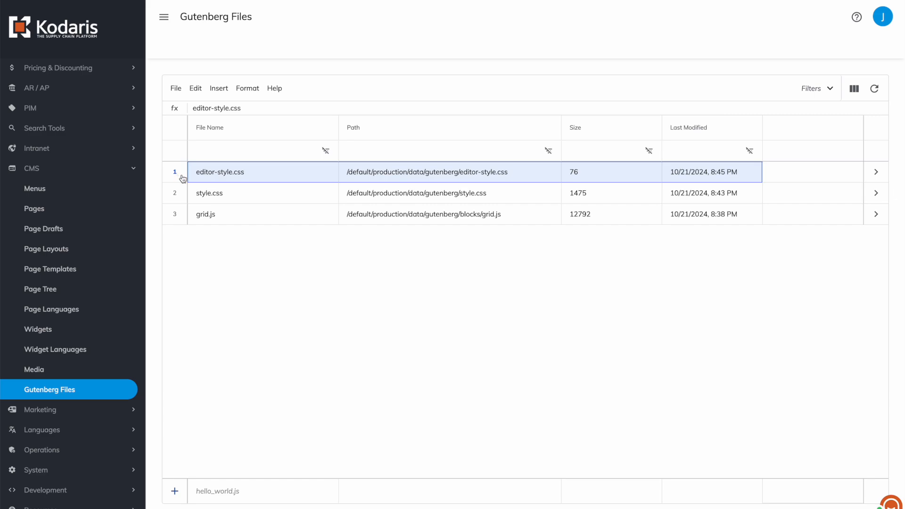
pyautogui.click(177, 197)
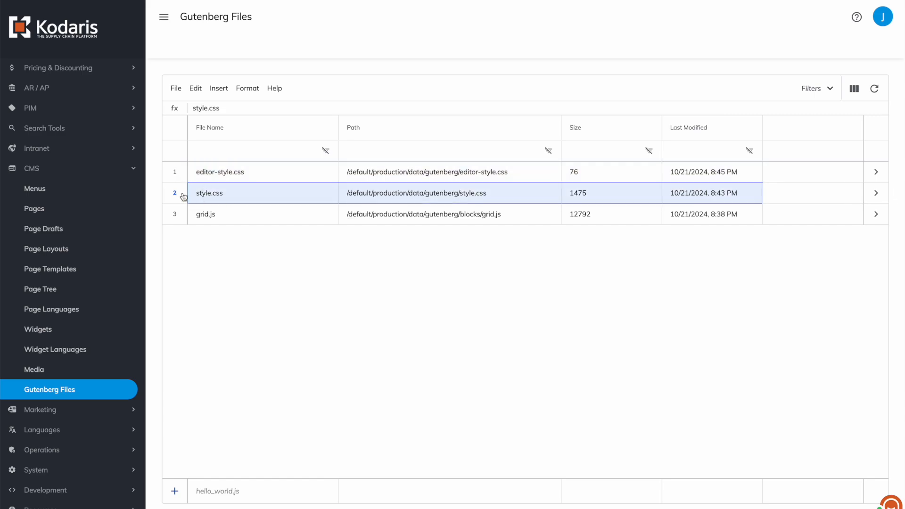
pyautogui.click(184, 217)
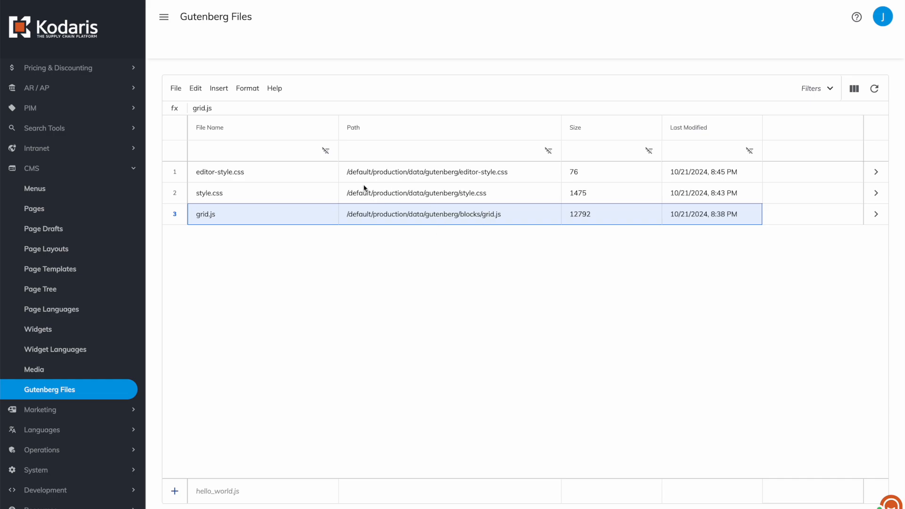
# Check which permissions apply to the Gutenberg Files page and close the permission list.
pyautogui.scroll(4, 33, 199)
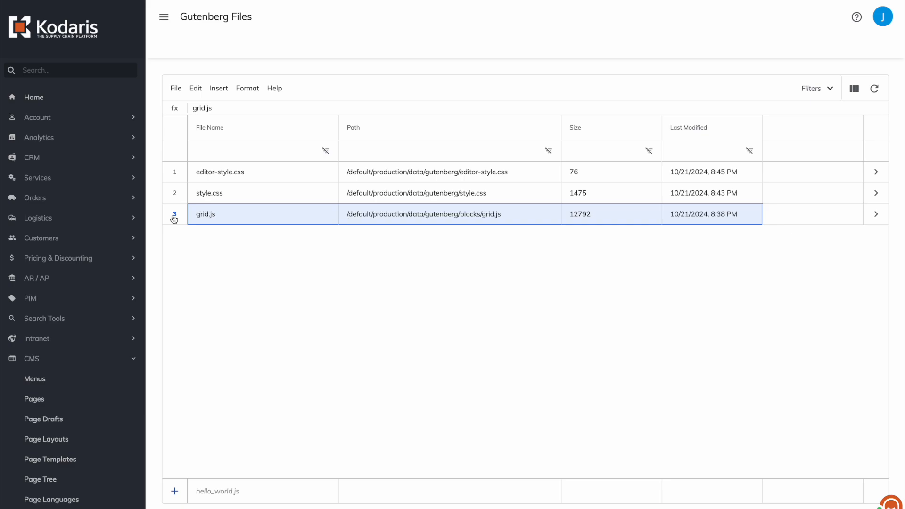
pyautogui.click(857, 19)
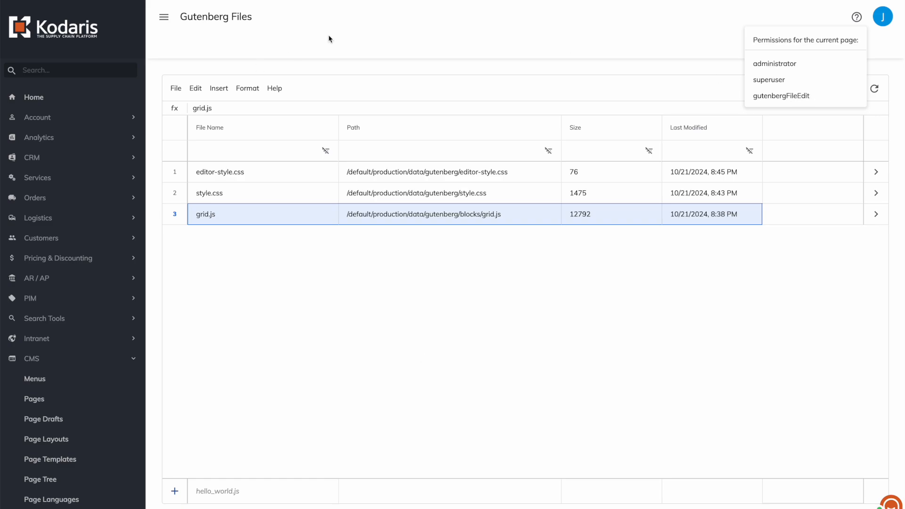
pyautogui.click(302, 45)
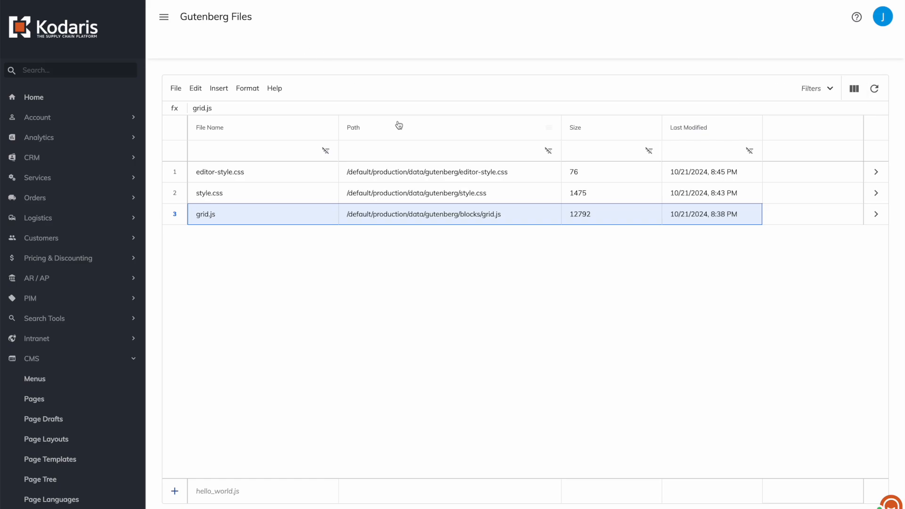